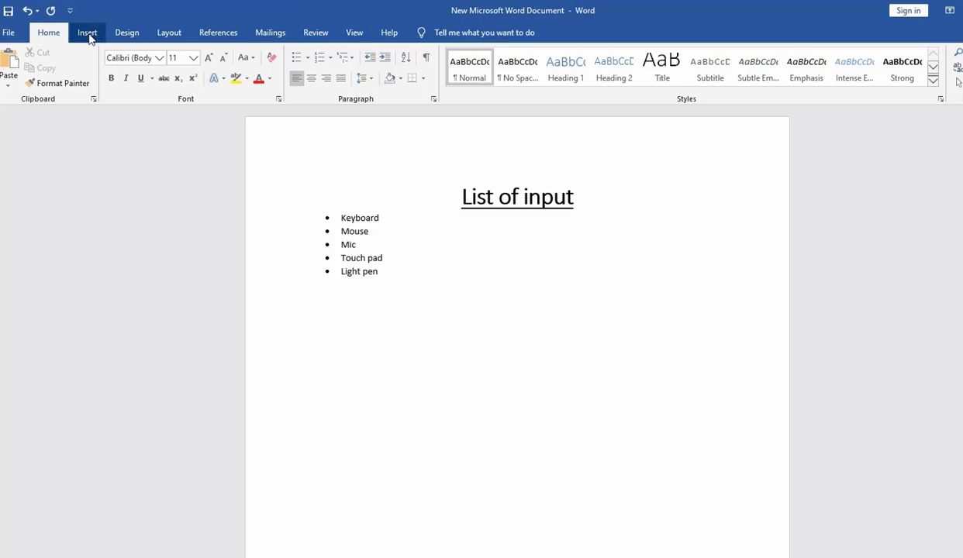
# - Draw a rounded rectangle about 0.42 by 2.17 inches below the bulleted list and label it "List of input"
pyautogui.click(86, 33)
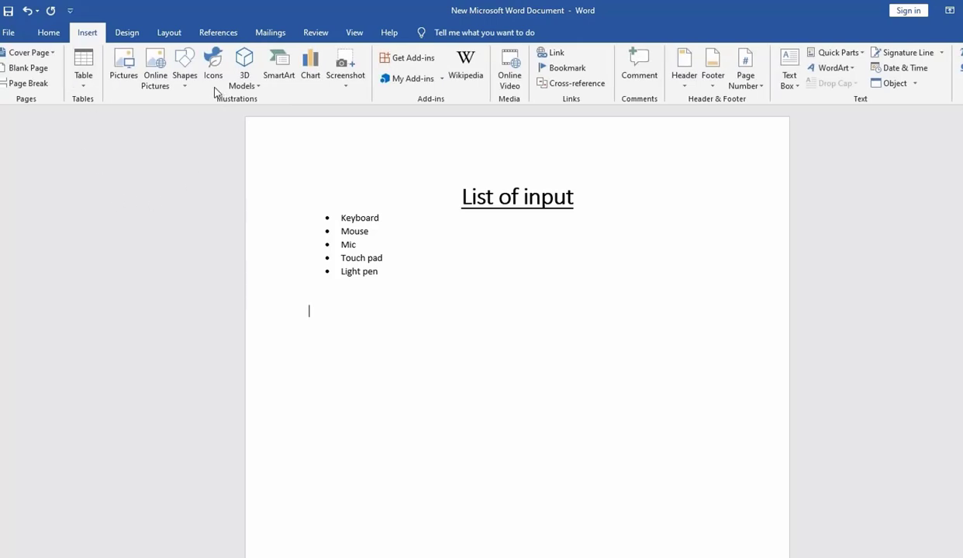
pyautogui.click(187, 84)
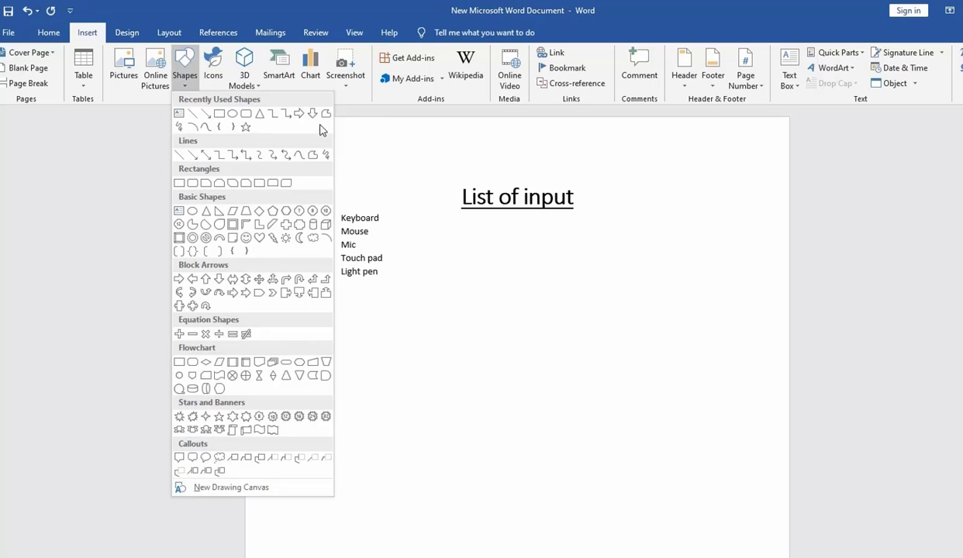
pyautogui.click(245, 116)
pyautogui.moveTo(400, 318)
pyautogui.mouseDown()
pyautogui.moveTo(446, 355)
pyautogui.moveTo(540, 346)
pyautogui.mouseUp()
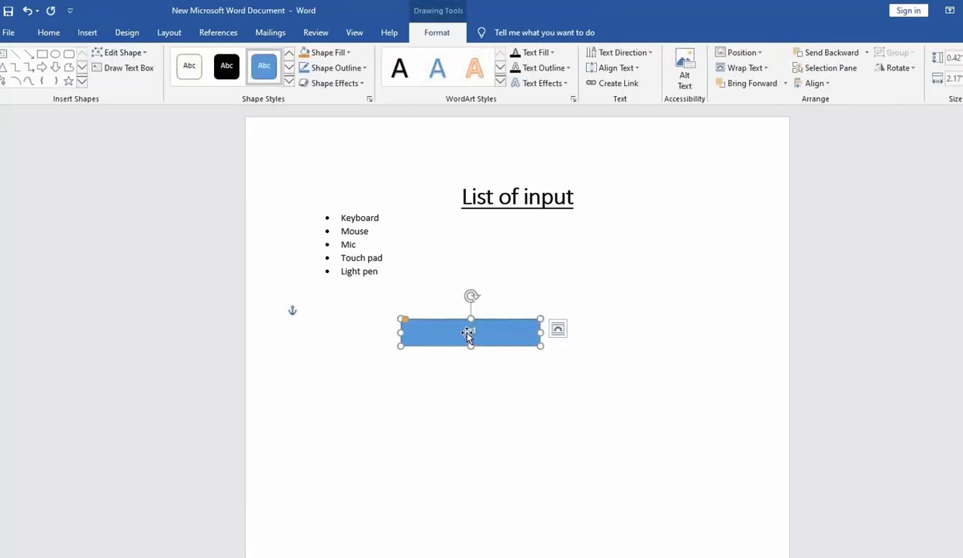
pyautogui.write('List of input')
pyautogui.click(584, 323)
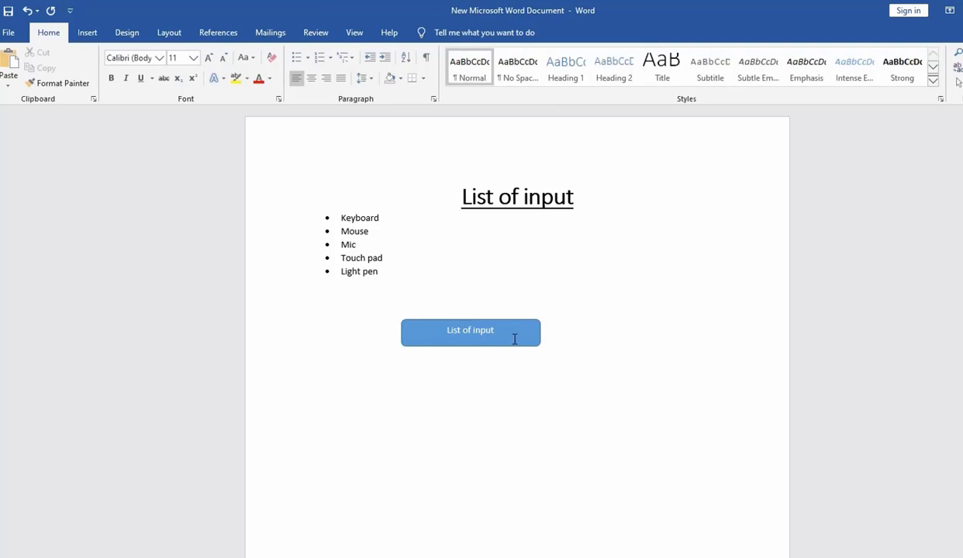
# - Draw a rectangle about 0.52 inches high and 1.6 inches wide below the "List of input" box and label it "keyboard"
pyautogui.click(515, 341)
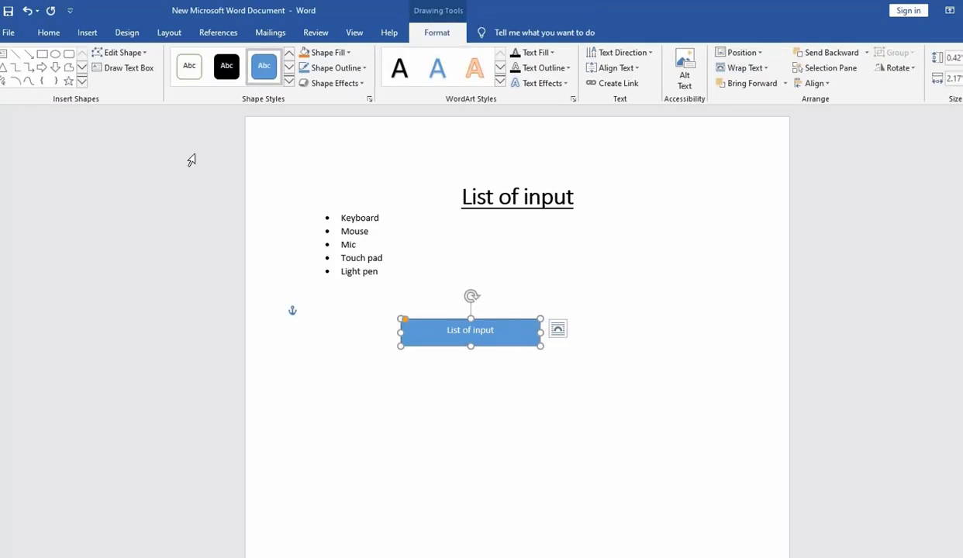
pyautogui.click(43, 54)
pyautogui.moveTo(335, 391)
pyautogui.mouseDown()
pyautogui.moveTo(425, 424)
pyautogui.moveTo(438, 409)
pyautogui.mouseUp()
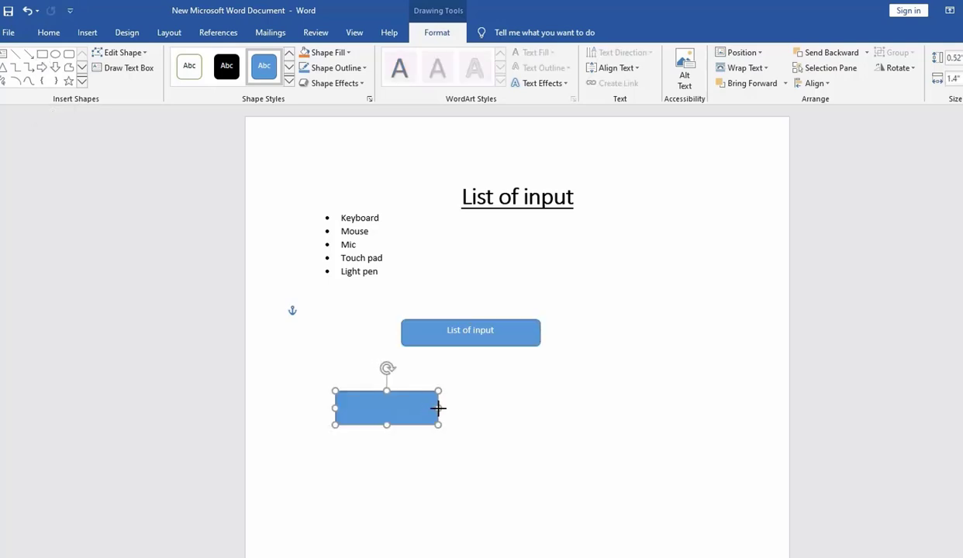
pyautogui.write('keyboard')
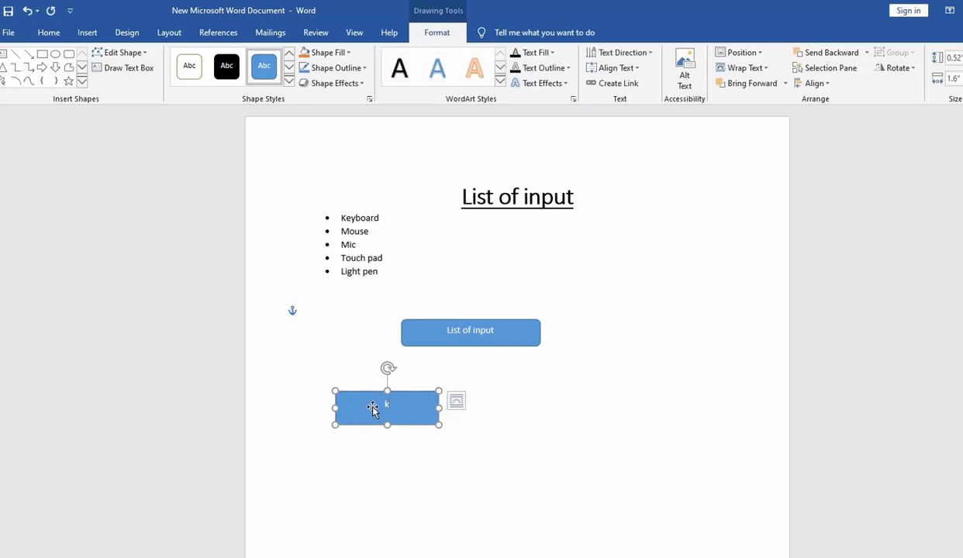
pyautogui.click(480, 417)
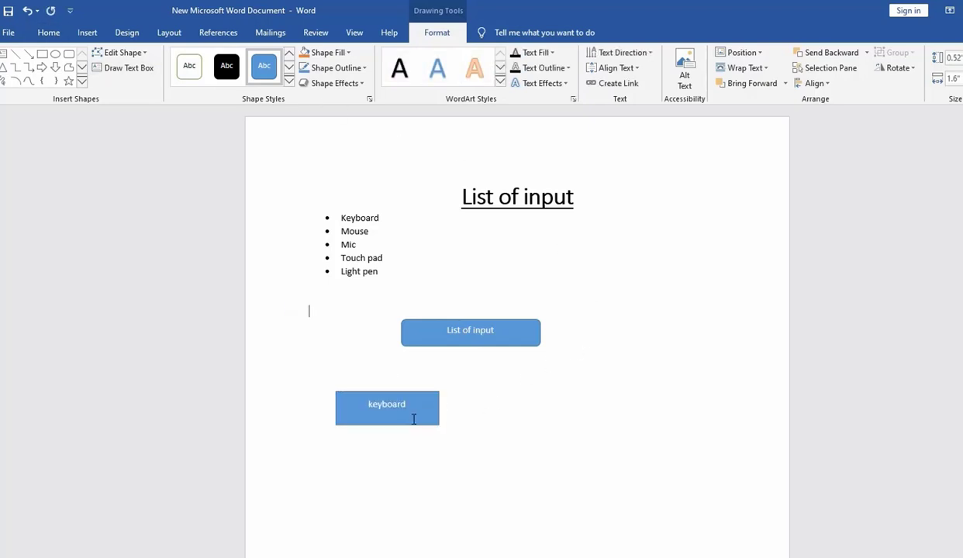
# - Duplicate the keyboard box, place the copy beside it on the right, and change its text to "Mouse"
pyautogui.click(426, 396)
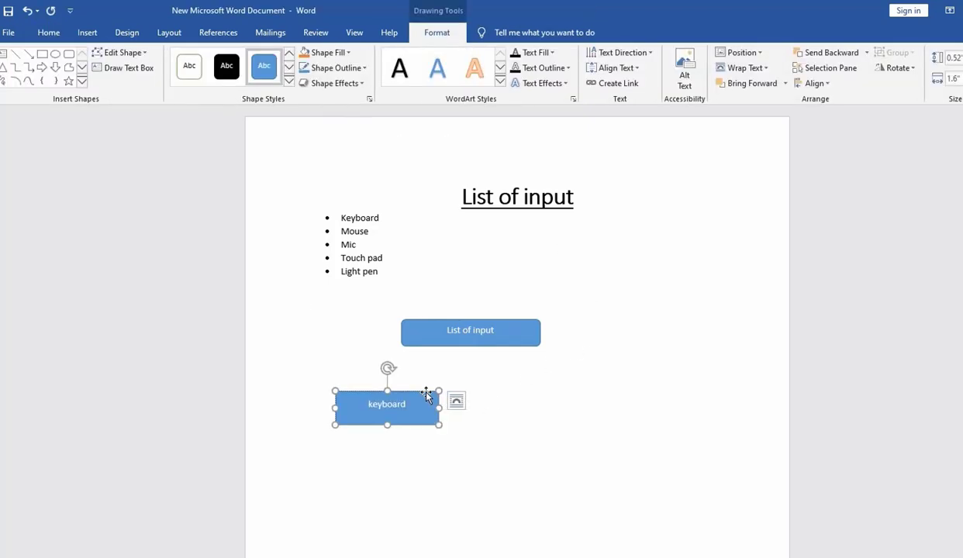
pyautogui.click(52, 34)
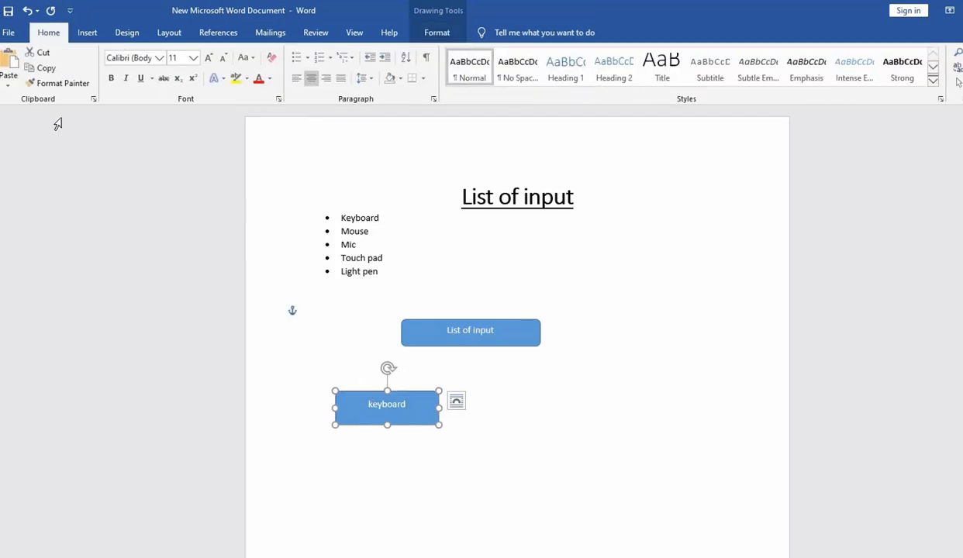
pyautogui.click(45, 69)
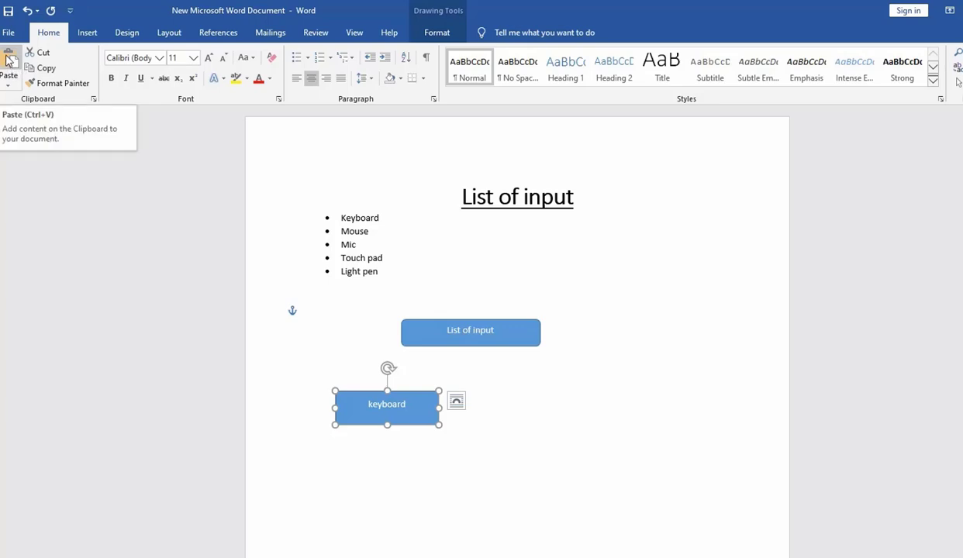
pyautogui.click(14, 68)
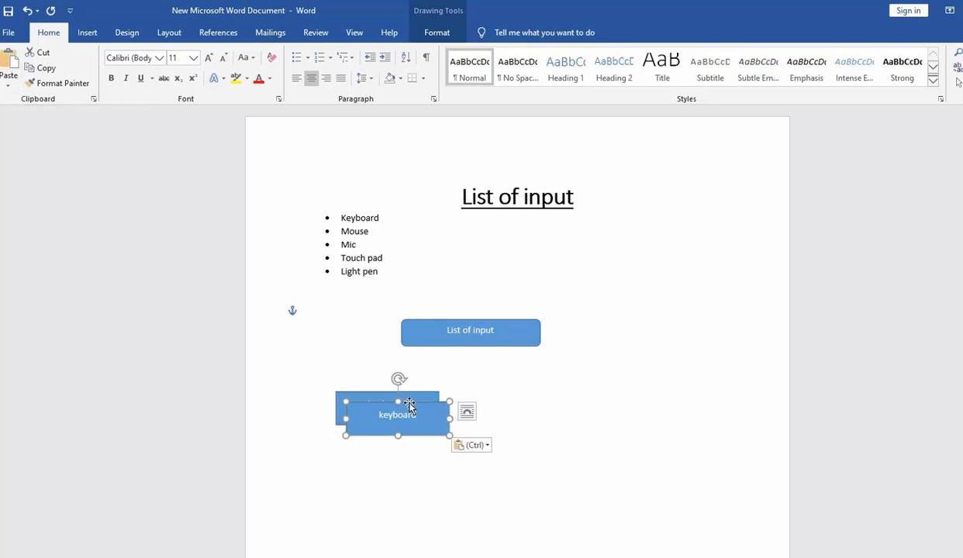
pyautogui.moveTo(409, 410); pyautogui.dragTo(492, 404)
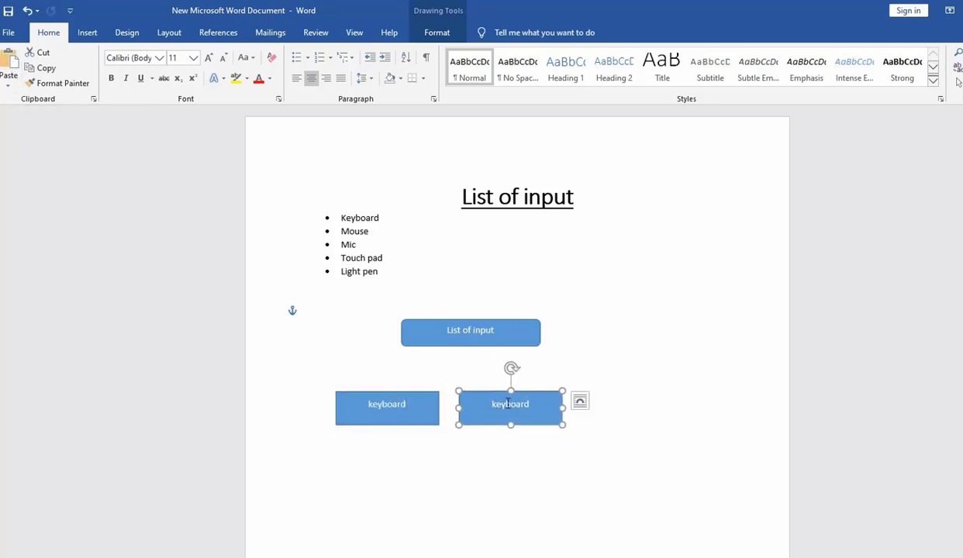
pyautogui.doubleClick(508, 402)
pyautogui.write('Mouse')
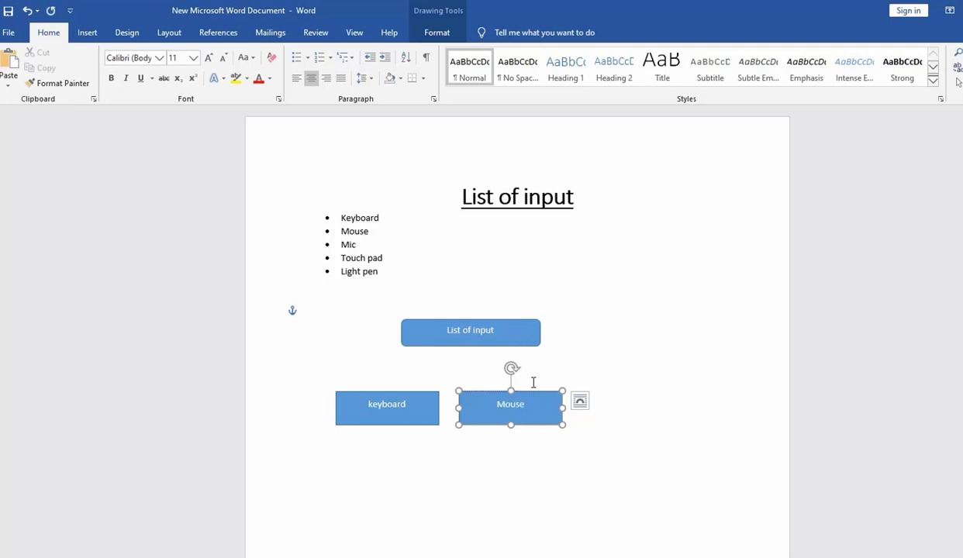
# - Paste a third box to the right of Mouse labelled "mic", and shift the "List of input" box so it sits above Mouse
pyautogui.click(546, 394)
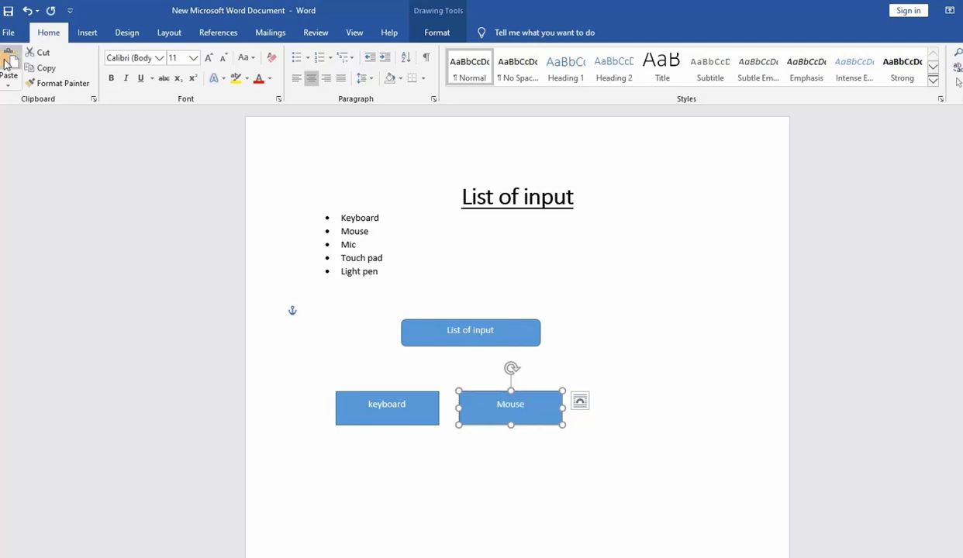
pyautogui.click(11, 65)
pyautogui.moveTo(527, 409); pyautogui.dragTo(655, 405)
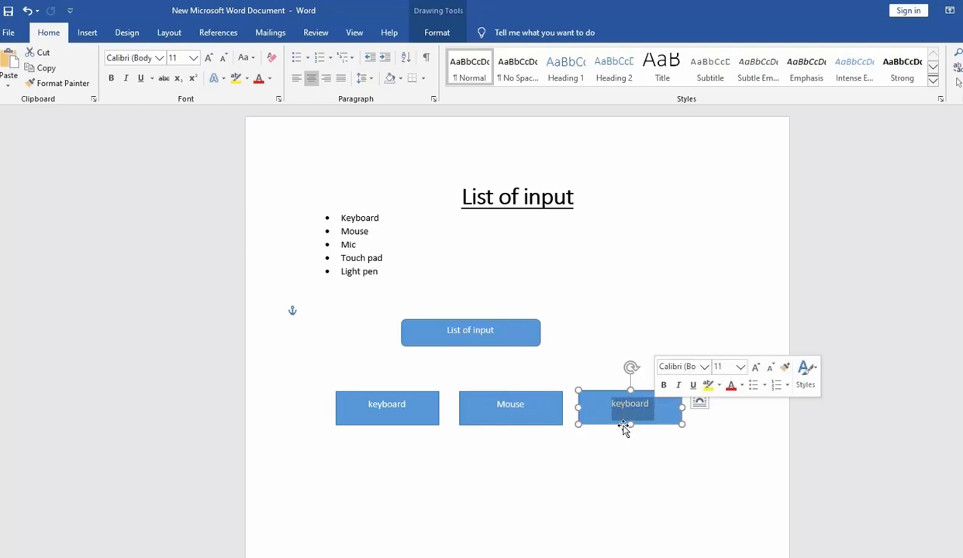
pyautogui.write('mic')
pyautogui.moveTo(533, 346); pyautogui.dragTo(570, 347)
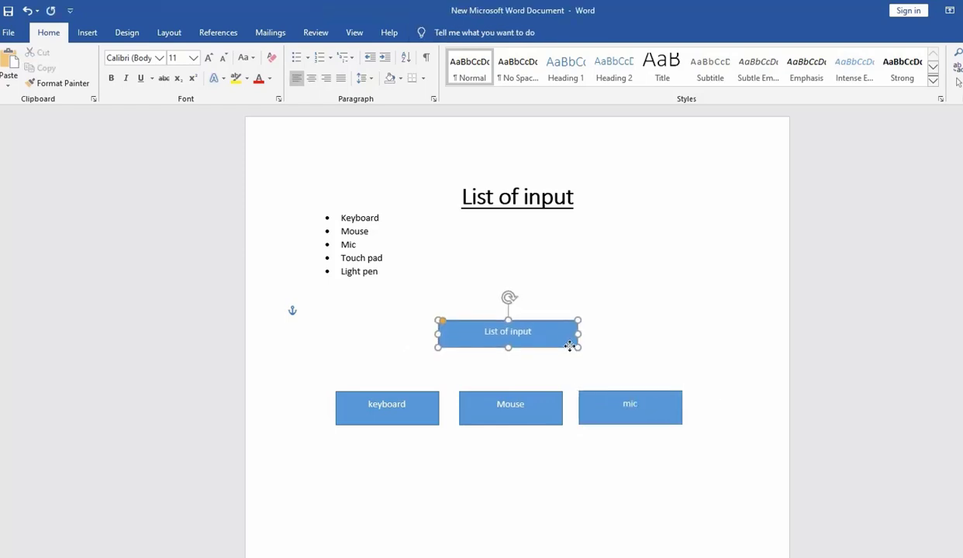
# - Draw a horizontal line about 4.33 inches long between the heading box and the row of boxes, styled Subtle Line - Dark 1
pyautogui.click(90, 35)
pyautogui.click(185, 85)
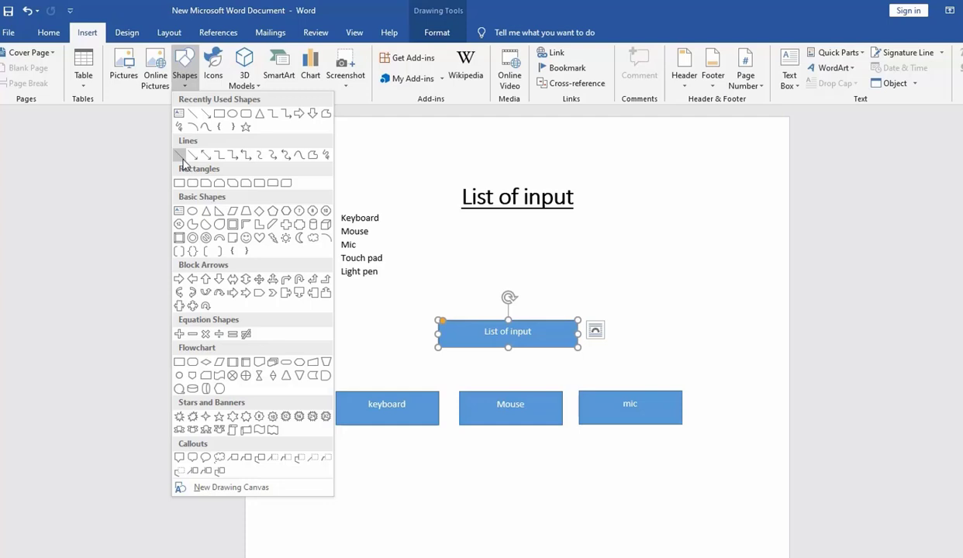
pyautogui.click(183, 159)
pyautogui.moveTo(365, 361); pyautogui.dragTo(643, 360)
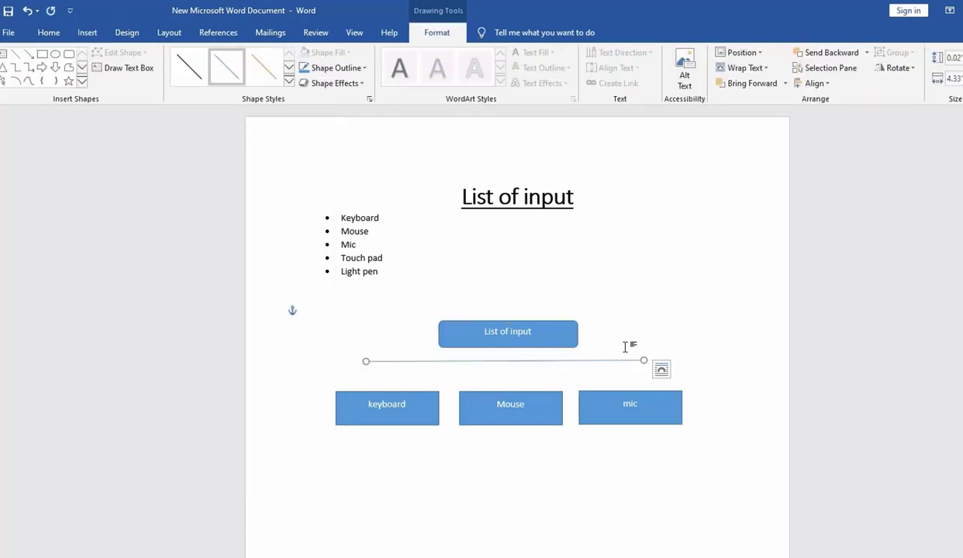
pyautogui.click(193, 70)
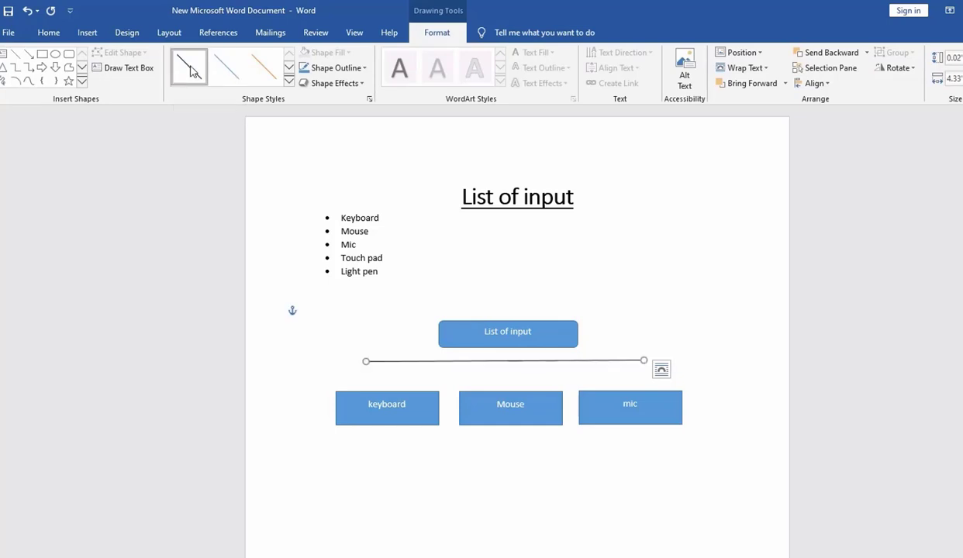
# - Draw a vertical line arrow about 0.48 inches long from the horizontal line's left end down to the keyboard box
pyautogui.click(28, 55)
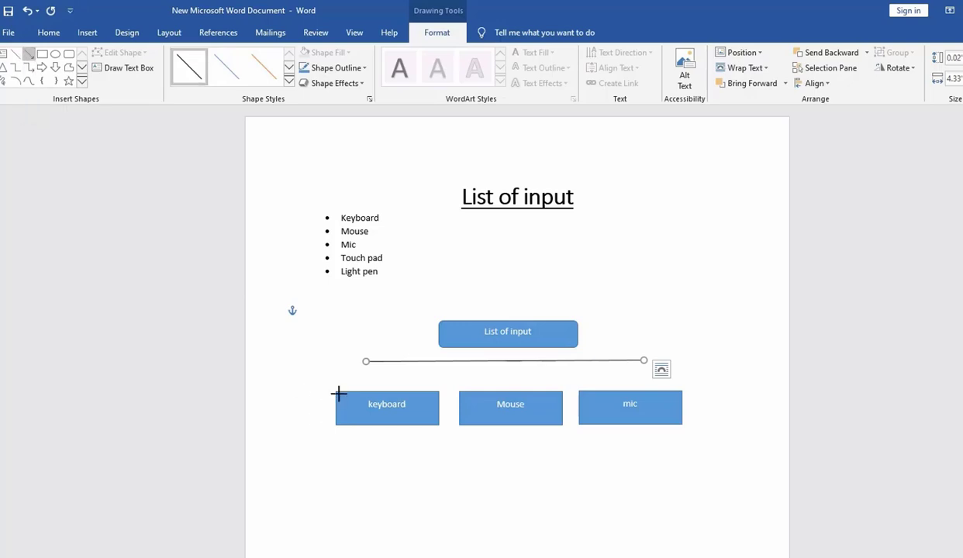
pyautogui.moveTo(364, 360); pyautogui.dragTo(363, 395)
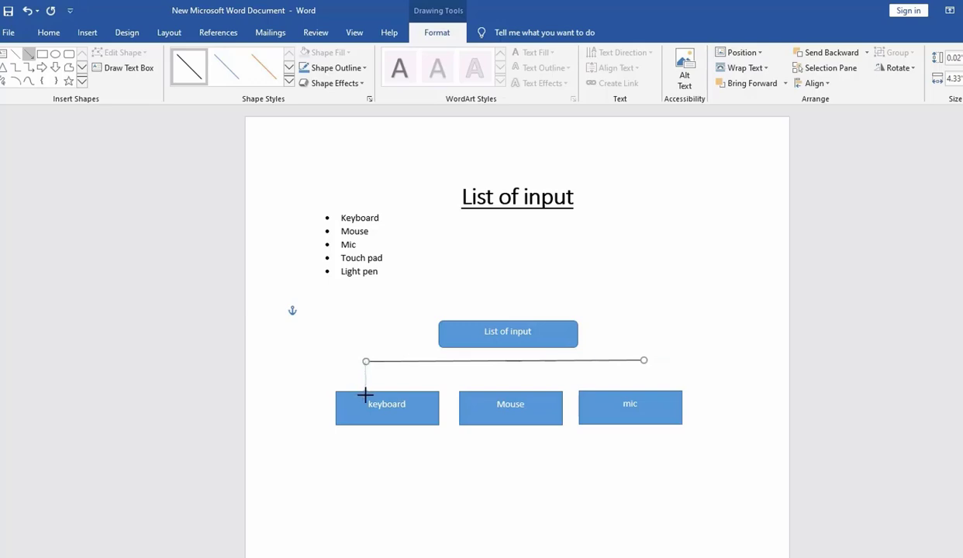
pyautogui.moveTo(365, 392); pyautogui.dragTo(365, 390)
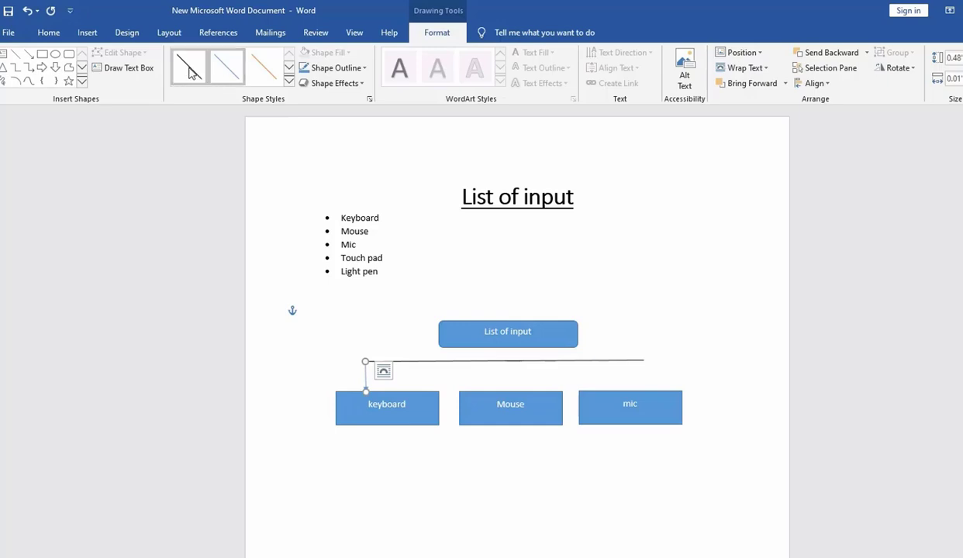
# - Duplicate the arrow to point at the Mouse and mic boxes, and position another copy between the raised "List of input" box and the line
pyautogui.click(9, 34)
pyautogui.click(11, 37)
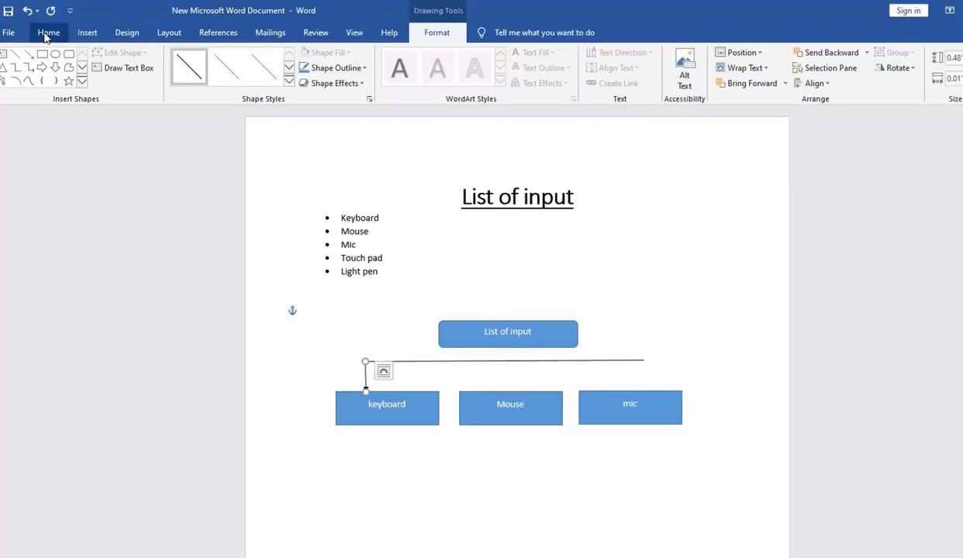
pyautogui.click(46, 32)
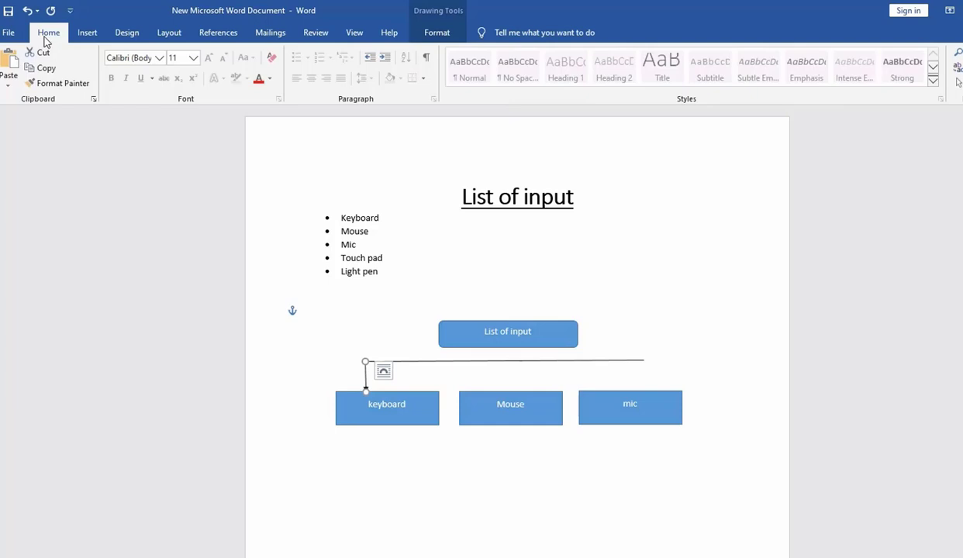
pyautogui.click(9, 61)
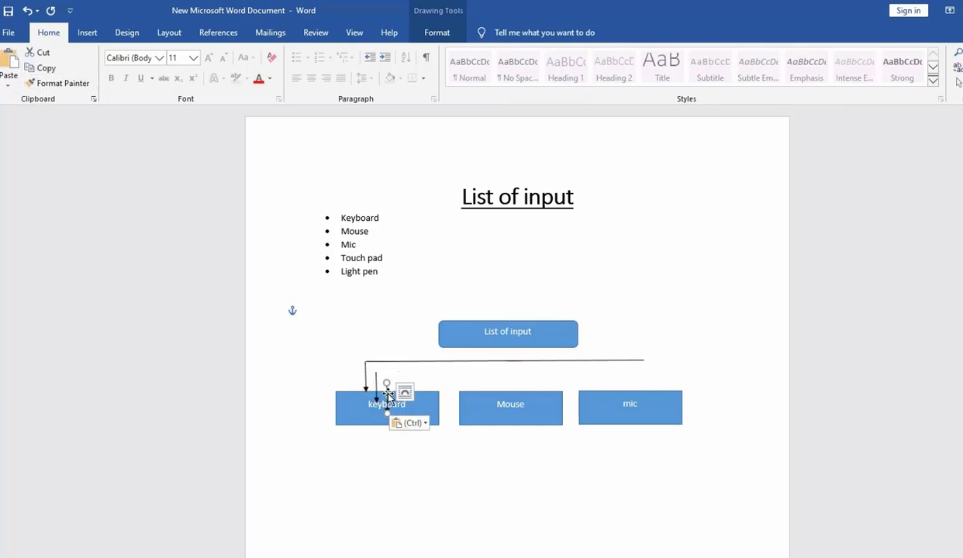
pyautogui.moveTo(377, 383); pyautogui.dragTo(504, 373)
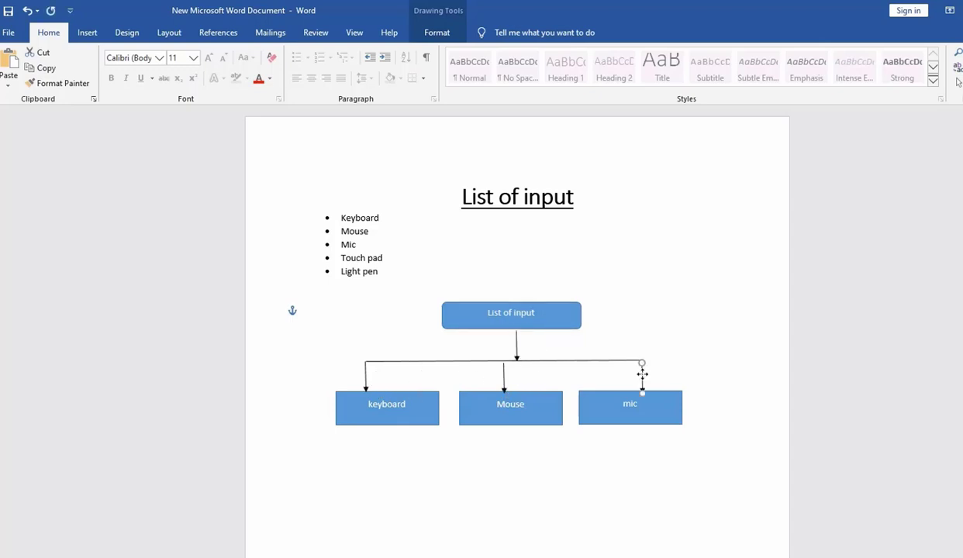
pyautogui.click(667, 296)
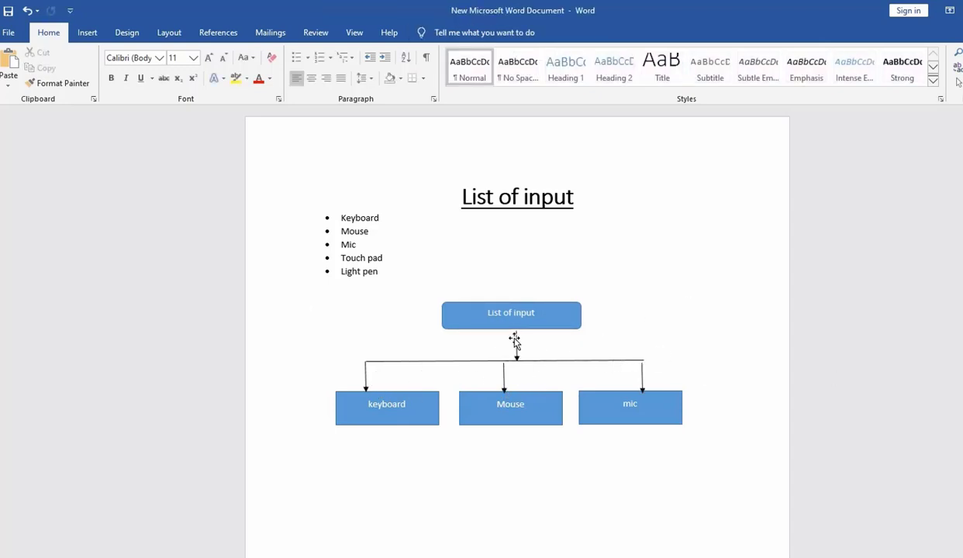
pyautogui.moveTo(515, 339); pyautogui.dragTo(503, 337)
pyautogui.click(641, 325)
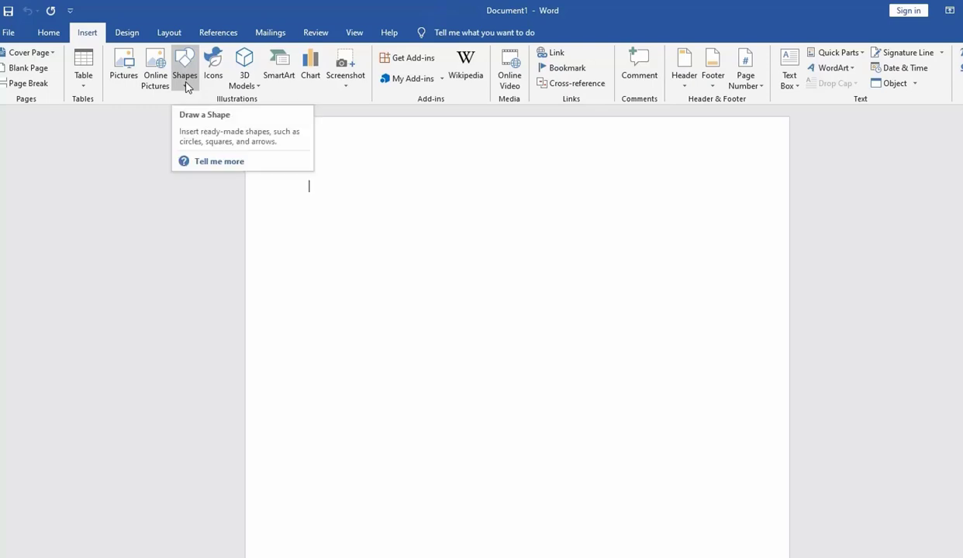
# - In a new blank document, draw a heart about 1.88 by 2.28 inches, an oval about 1.67 by 1.81 and a triangle about 1.83 by 2.31
pyautogui.click(186, 88)
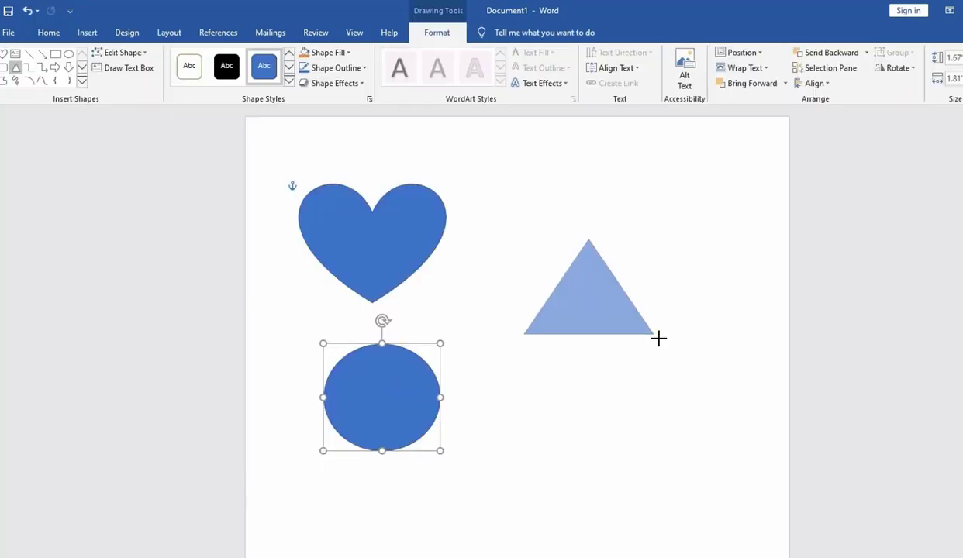
pyautogui.moveTo(658, 337); pyautogui.dragTo(673, 357)
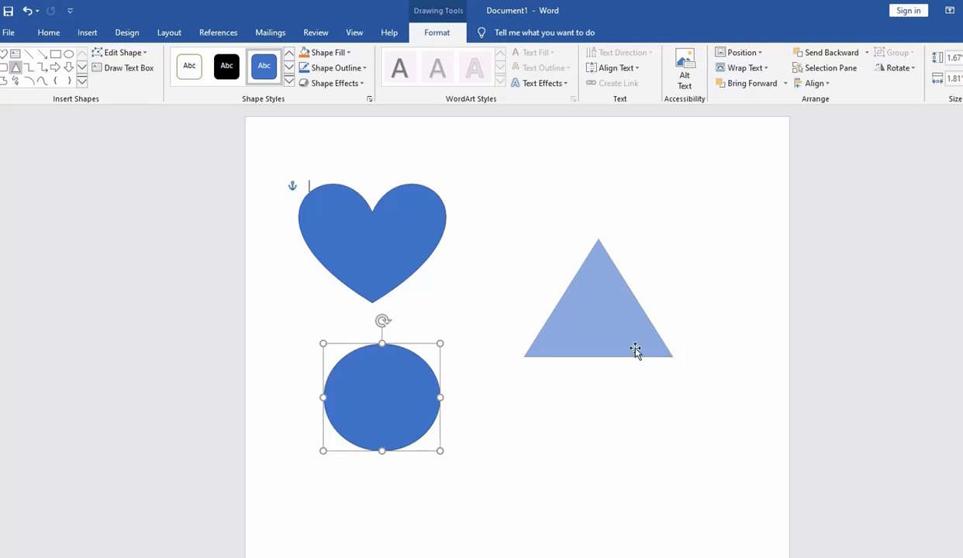
# - Fill the heart with standard red, the oval with light gold and the triangle with dark gold
pyautogui.click(403, 262)
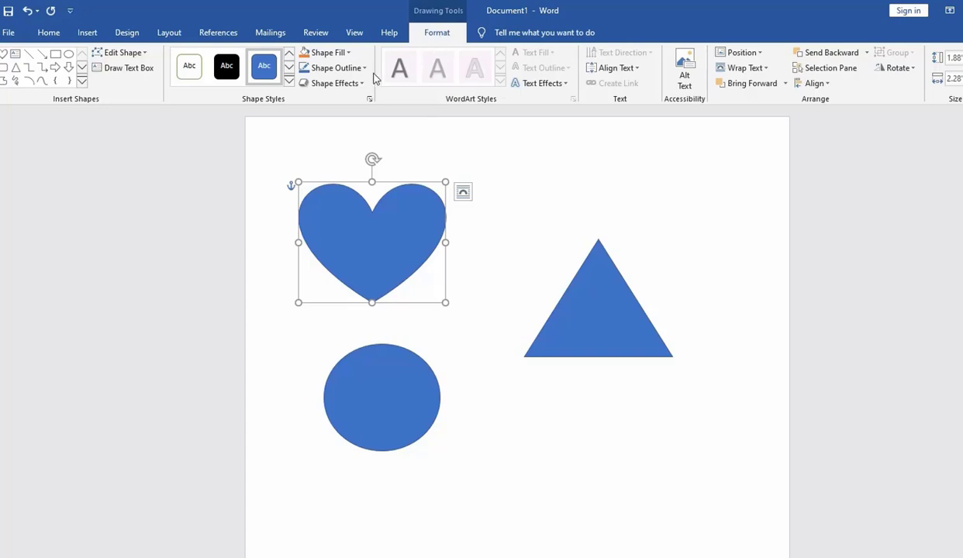
pyautogui.click(348, 52)
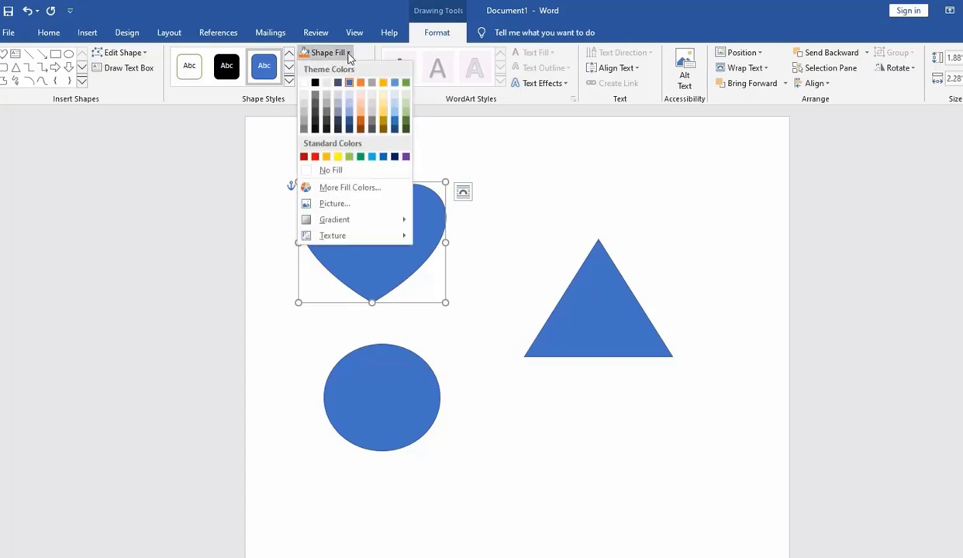
pyautogui.click(315, 159)
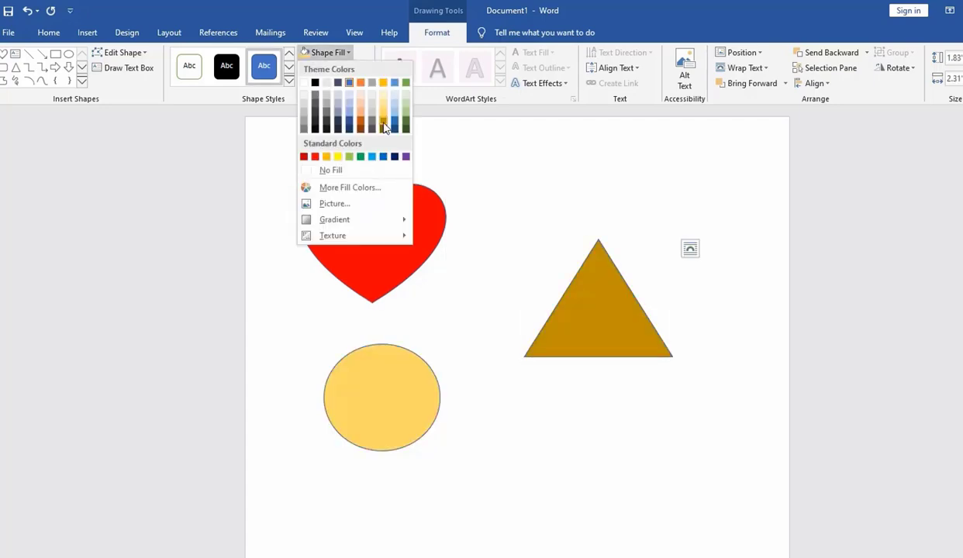
pyautogui.click(385, 128)
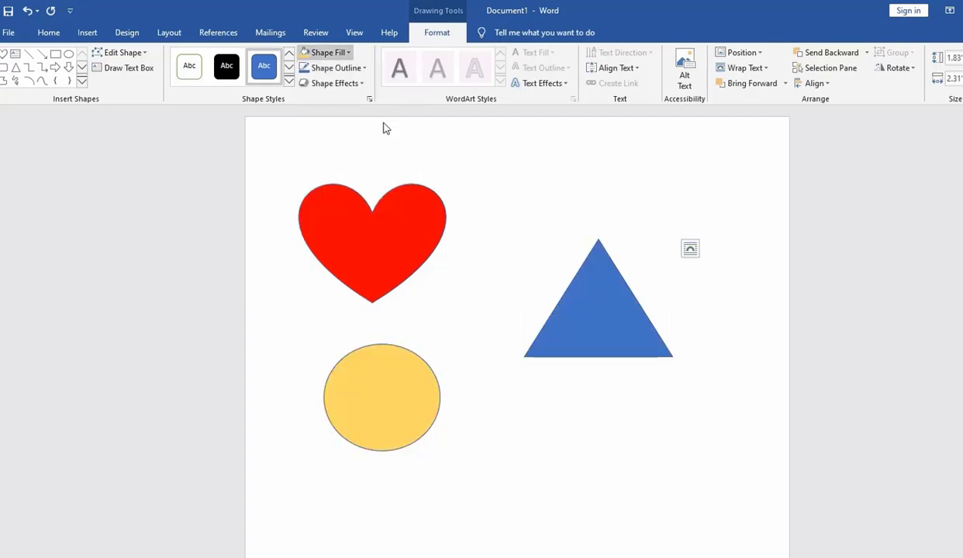
# - Enlarge the heart to about 2.14 by 2.51 inches and fill it with picture 665a1e9b97fec2ce6c624ac23589e613 from the new img folder
pyautogui.click(362, 253)
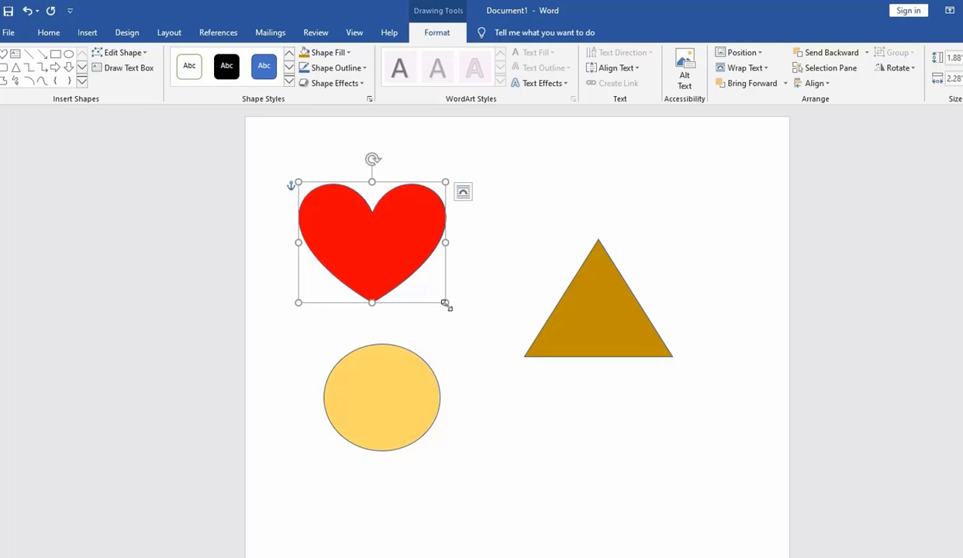
pyautogui.moveTo(445, 303); pyautogui.dragTo(460, 318)
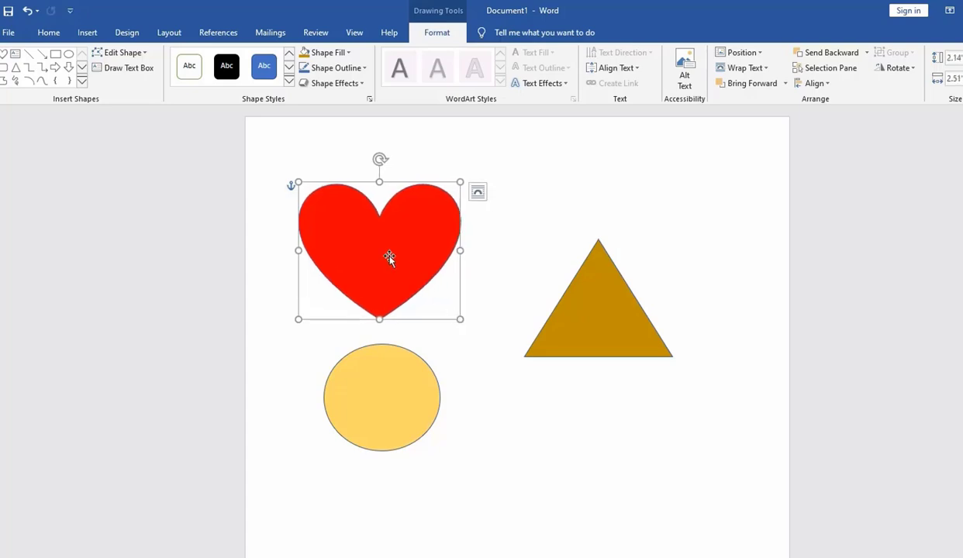
pyautogui.click(346, 53)
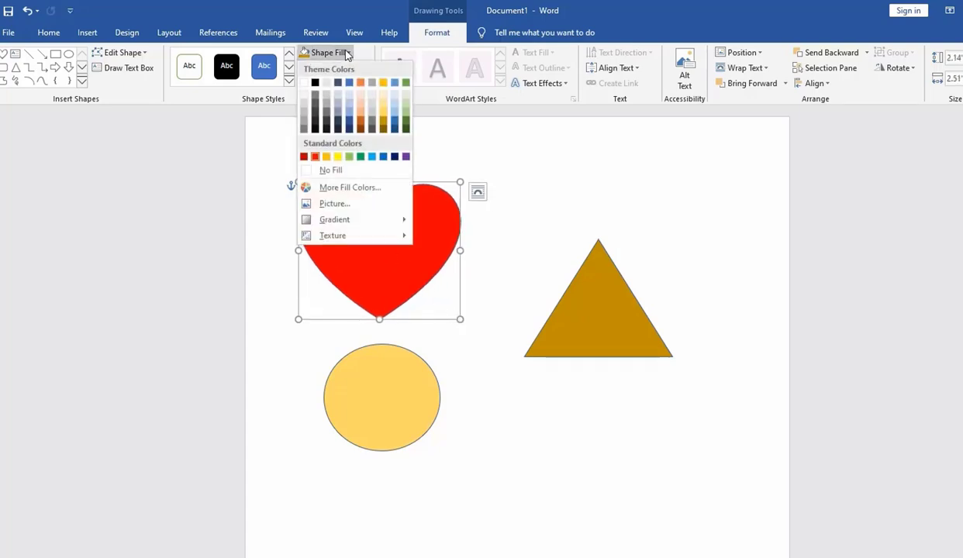
pyautogui.click(352, 206)
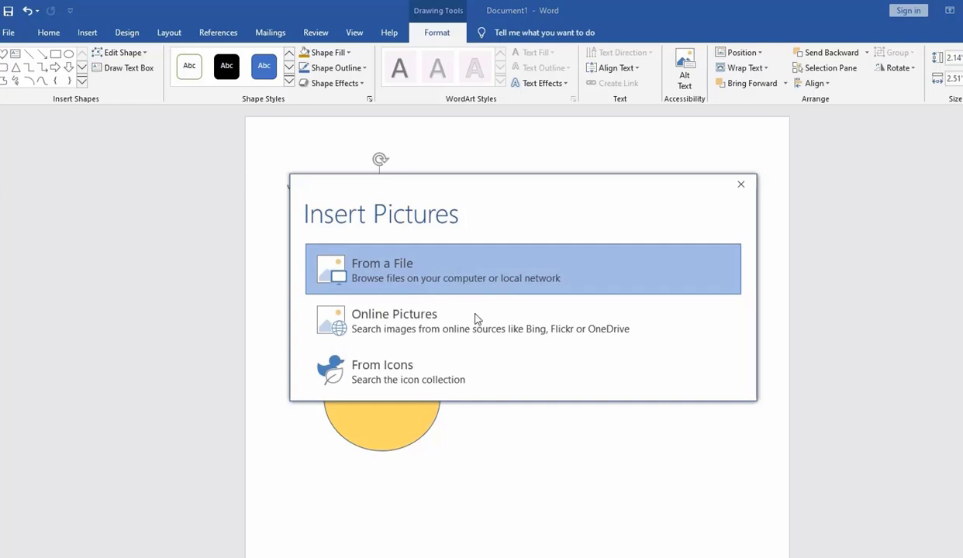
pyautogui.click(408, 272)
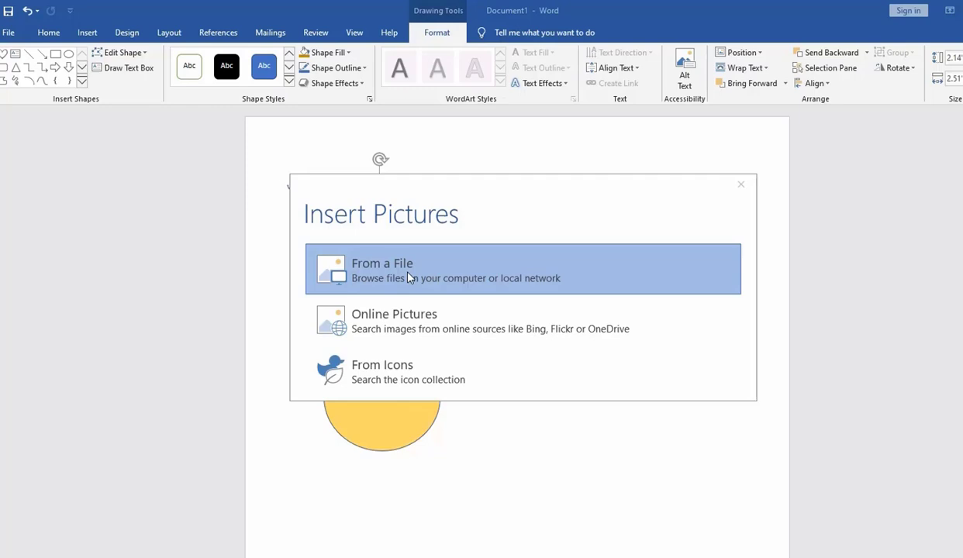
pyautogui.scroll(-4, 373, 284)
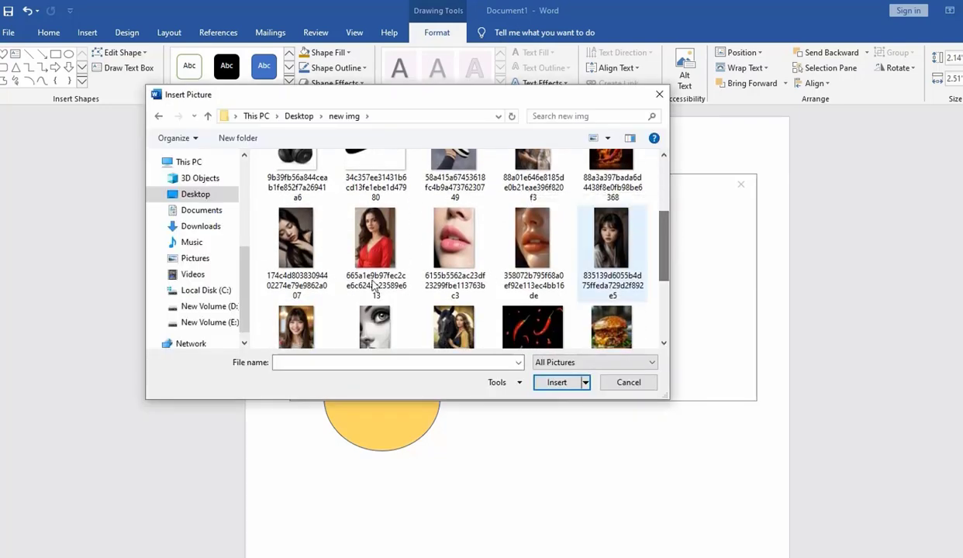
pyautogui.click(357, 236)
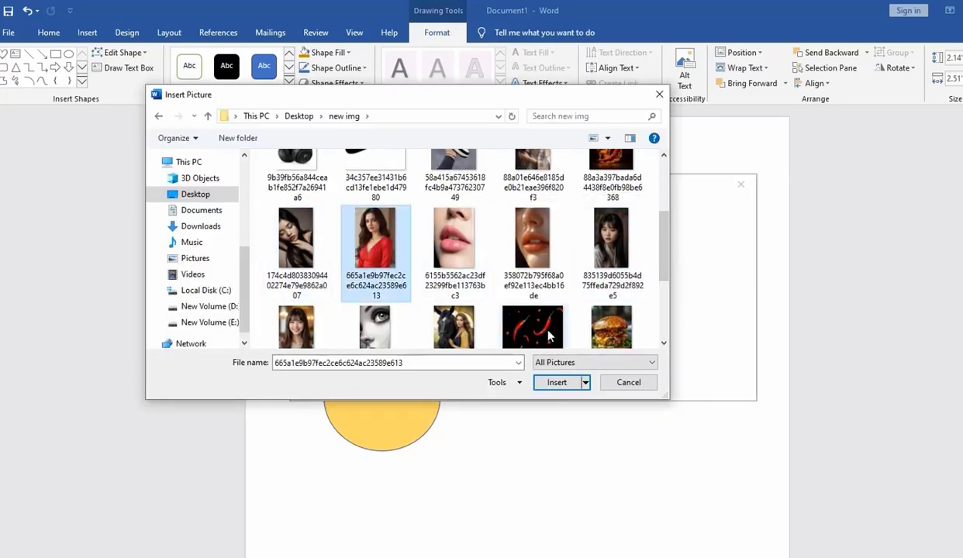
pyautogui.click(555, 383)
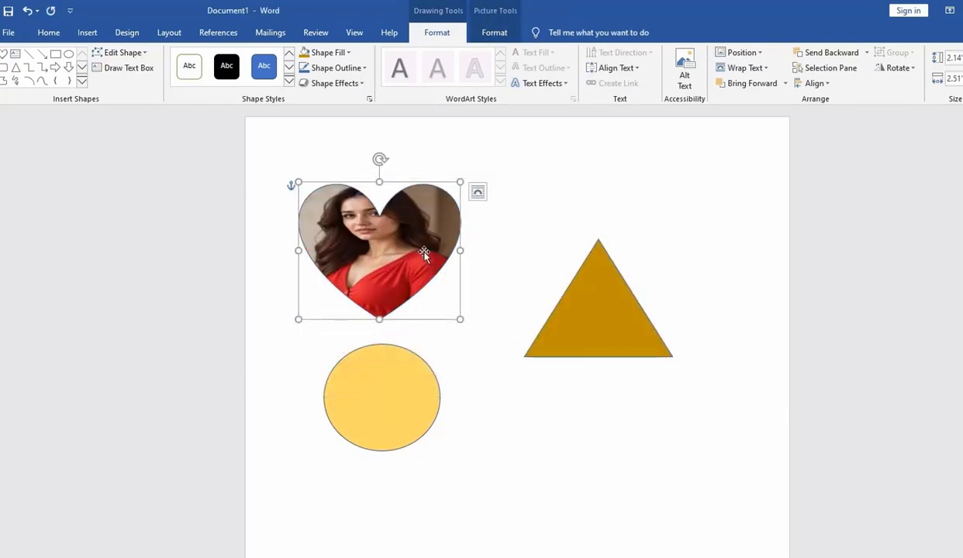
pyautogui.moveTo(424, 254); pyautogui.dragTo(434, 248)
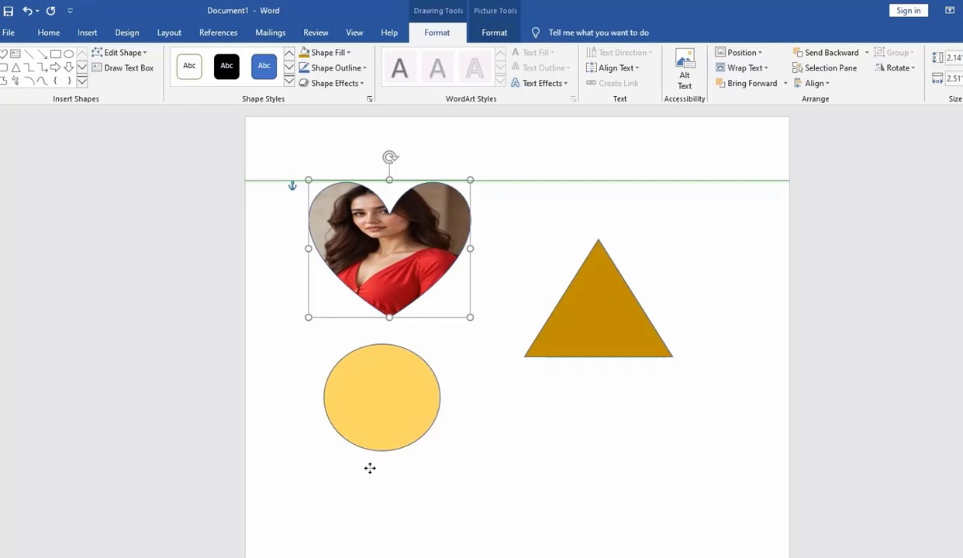
# - Fill the oval with the dark-variation gradient that radiates from the centre
pyautogui.click(389, 425)
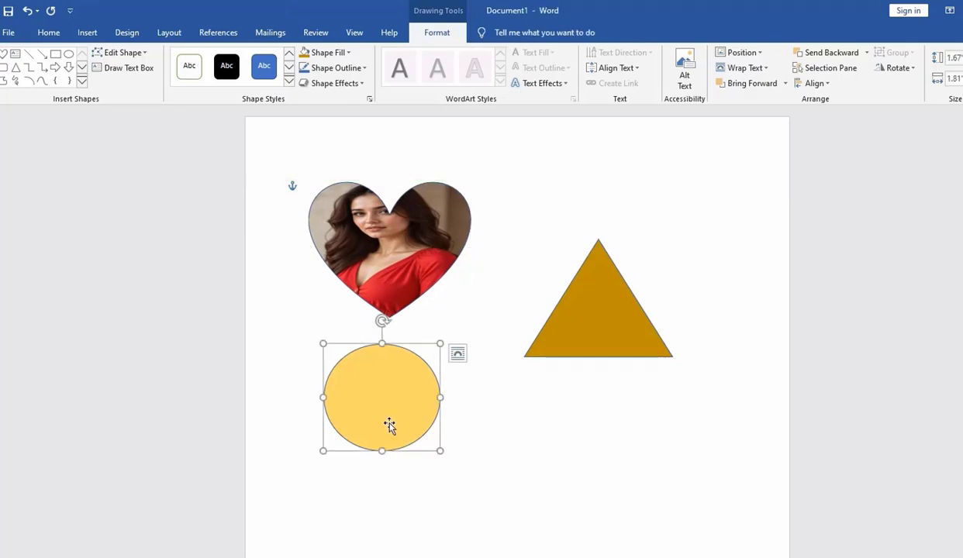
pyautogui.click(348, 53)
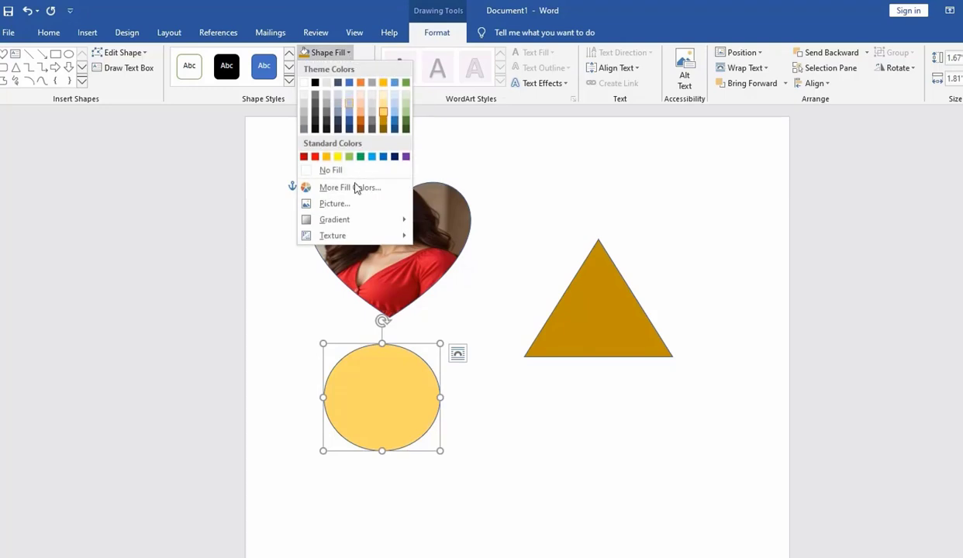
pyautogui.moveTo(350, 221)
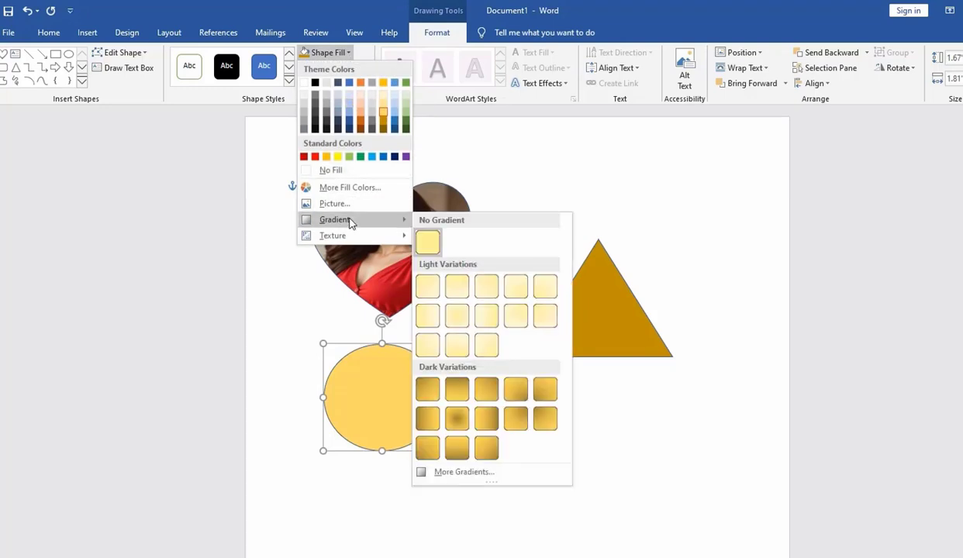
pyautogui.click(456, 423)
# - Fill the triangle with the crumpled brown paper texture
pyautogui.click(598, 310)
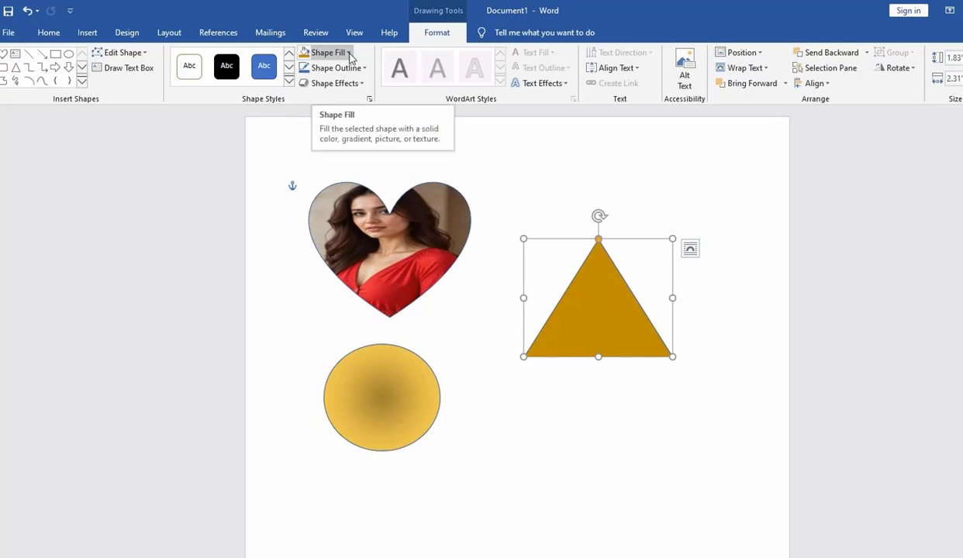
pyautogui.click(350, 53)
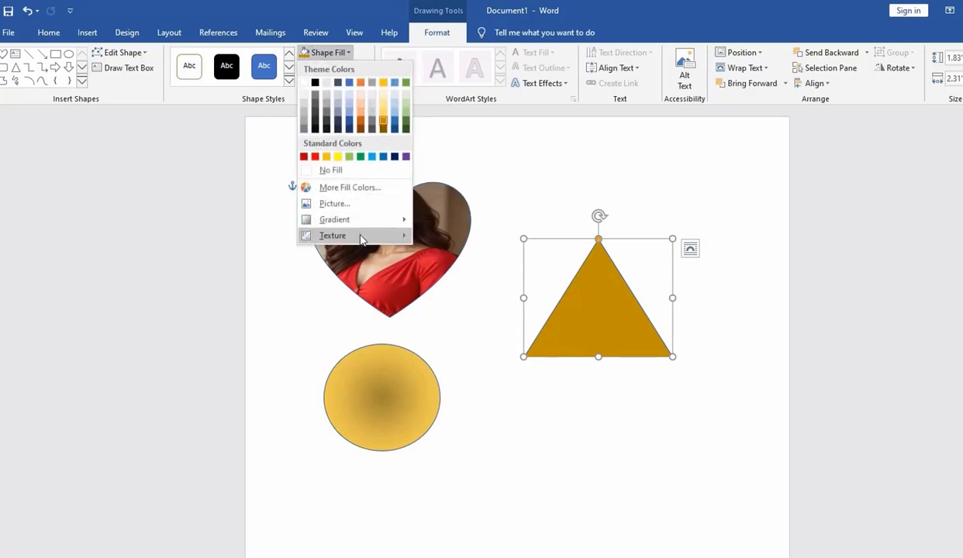
pyautogui.moveTo(361, 239)
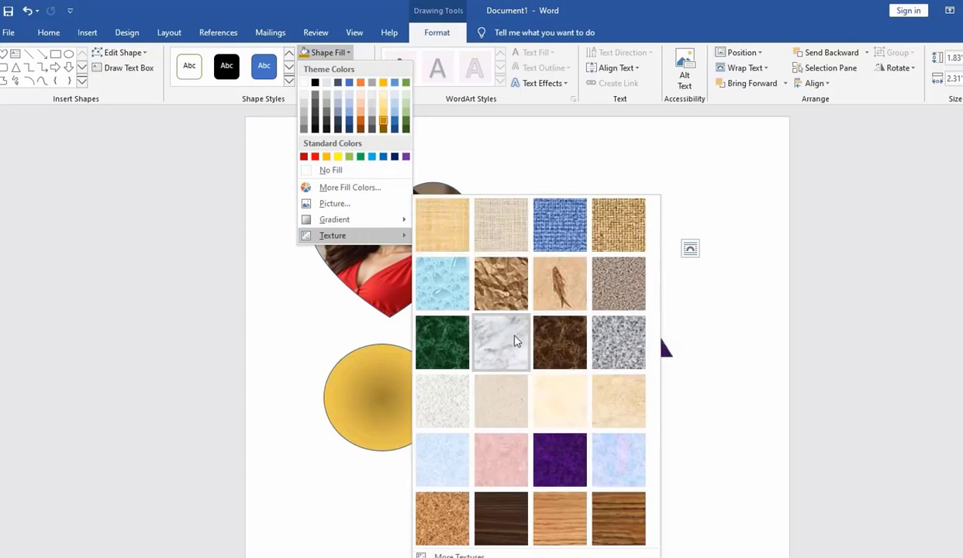
pyautogui.click(501, 278)
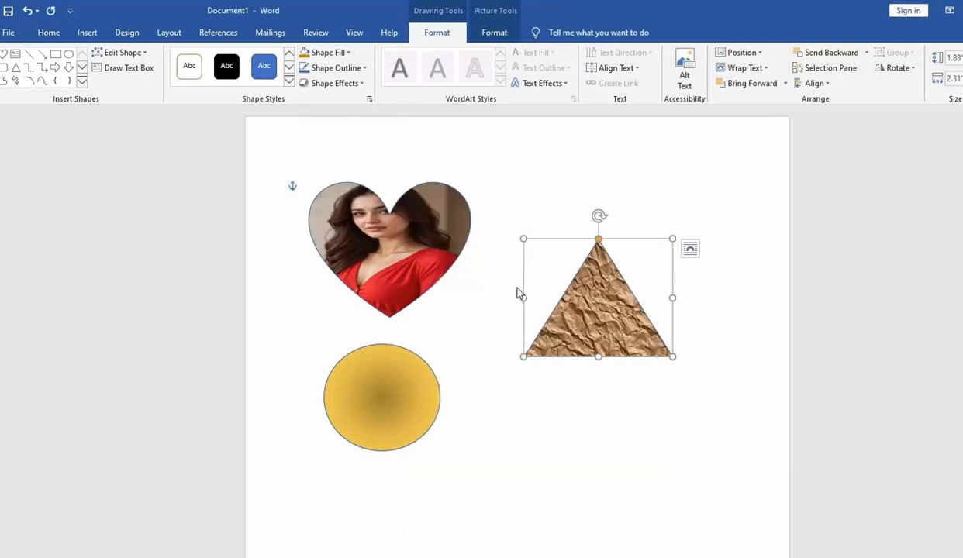
# - Give the oval a 4½ pt outline in standard red
pyautogui.click(411, 412)
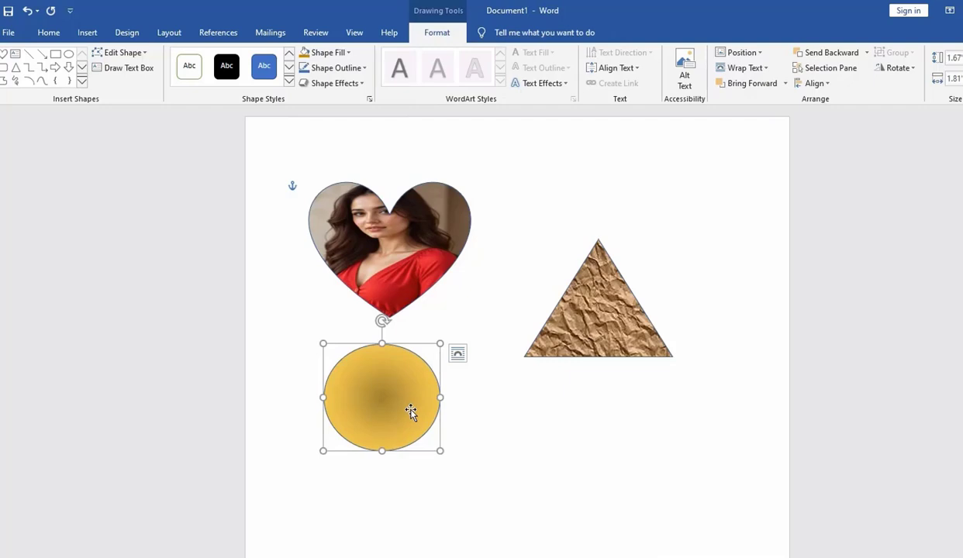
pyautogui.click(365, 68)
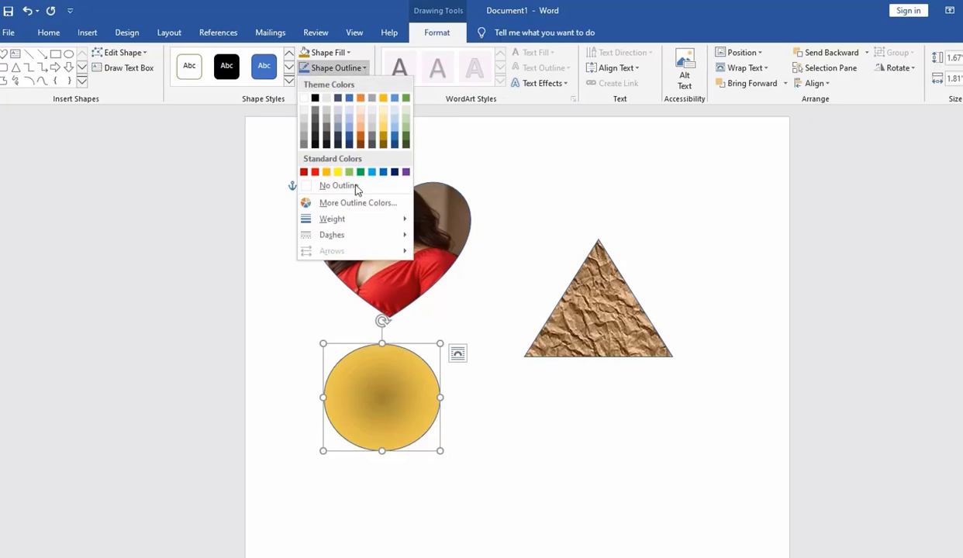
pyautogui.moveTo(329, 220)
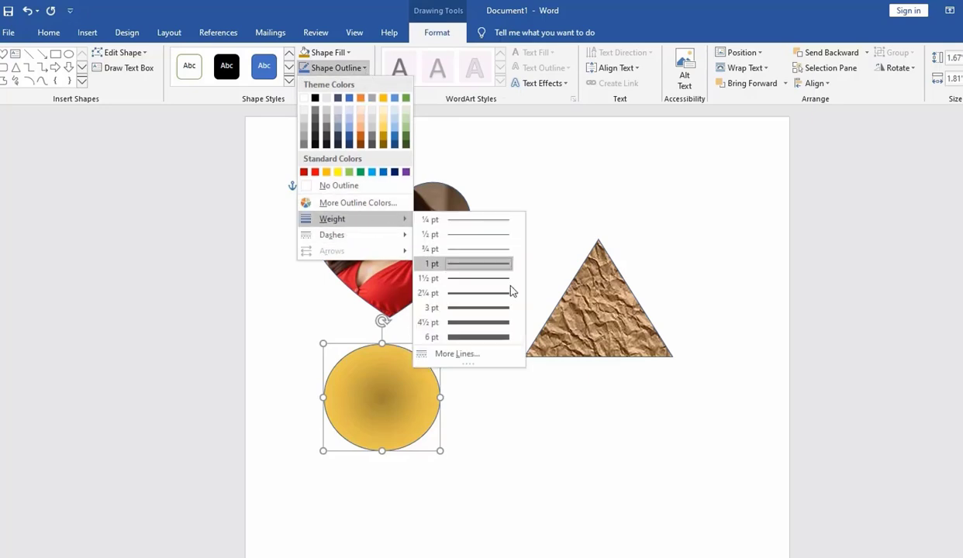
pyautogui.click(482, 322)
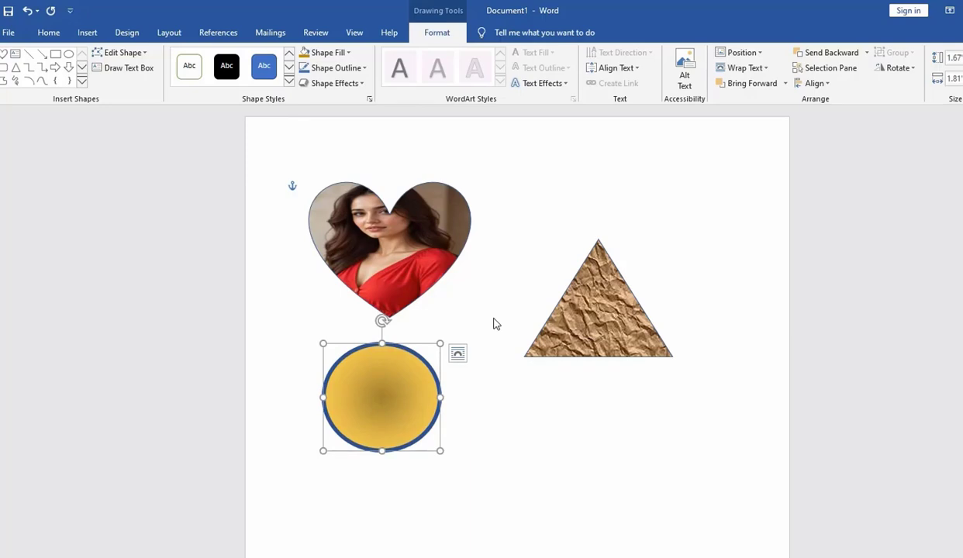
pyautogui.click(365, 68)
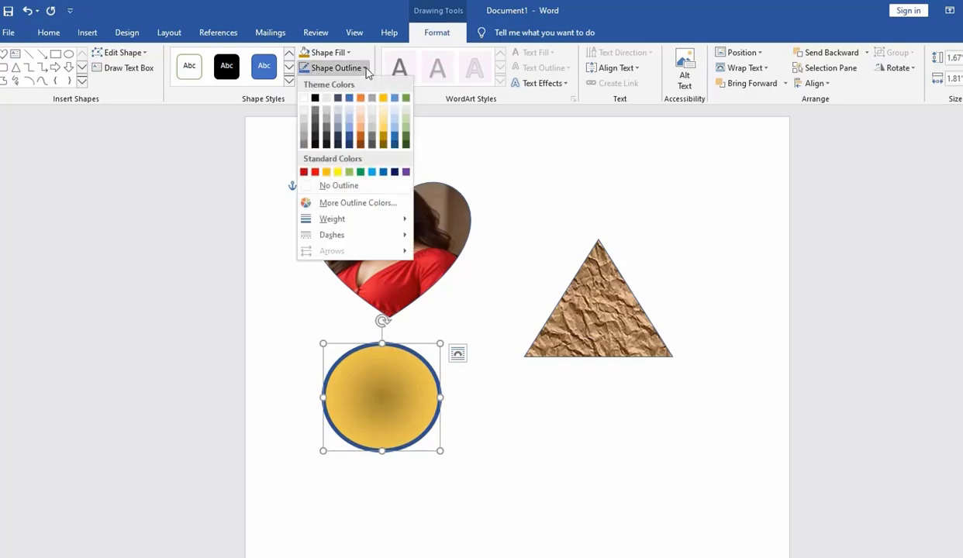
pyautogui.click(314, 174)
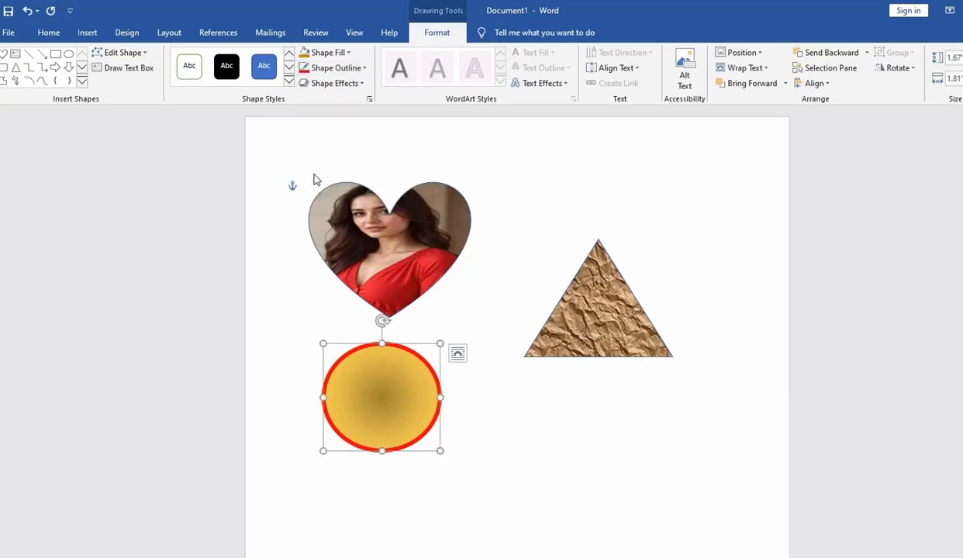
pyautogui.click(363, 86)
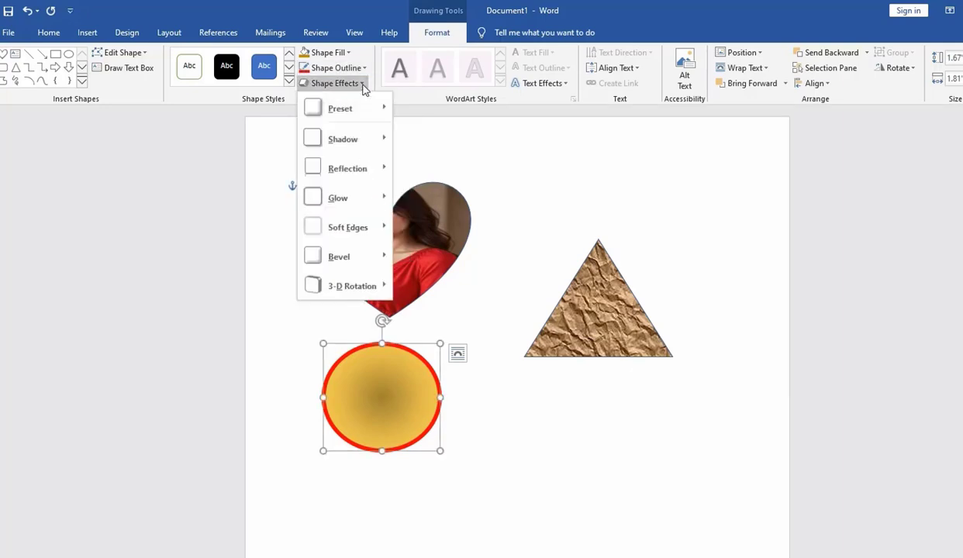
pyautogui.click(364, 86)
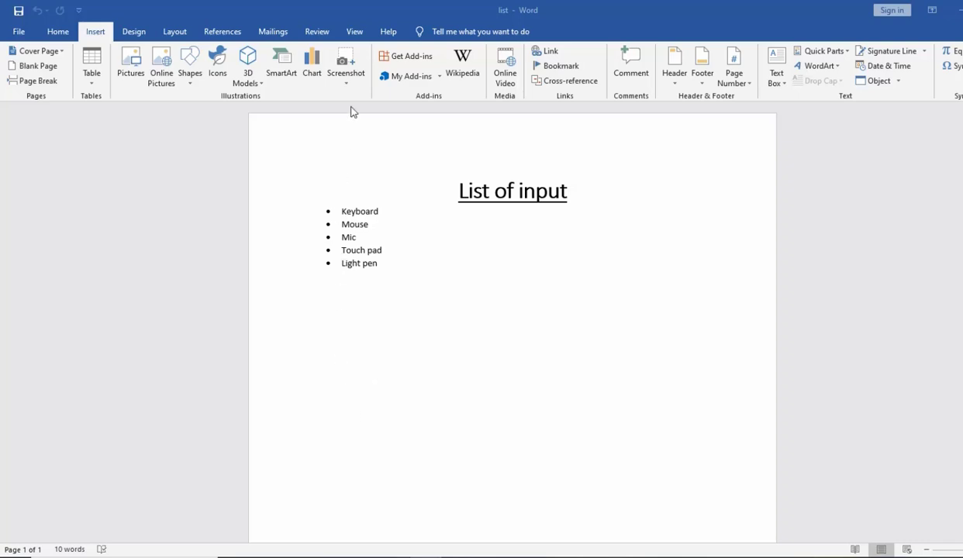
# - In the list document, insert a Varying Width List SmartArt graphic below the bulleted list and hide its text pane
pyautogui.click(283, 63)
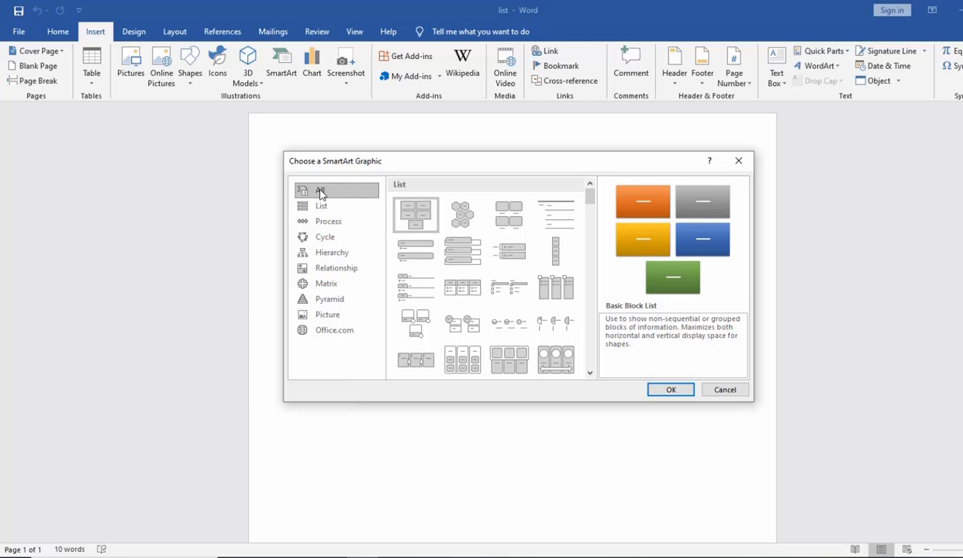
pyautogui.click(554, 248)
pyautogui.click(671, 389)
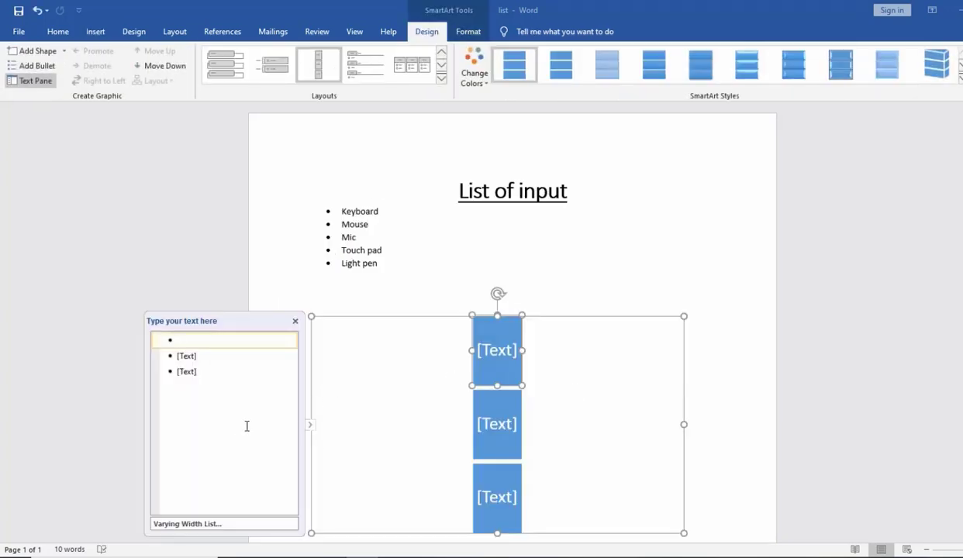
pyautogui.click(312, 430)
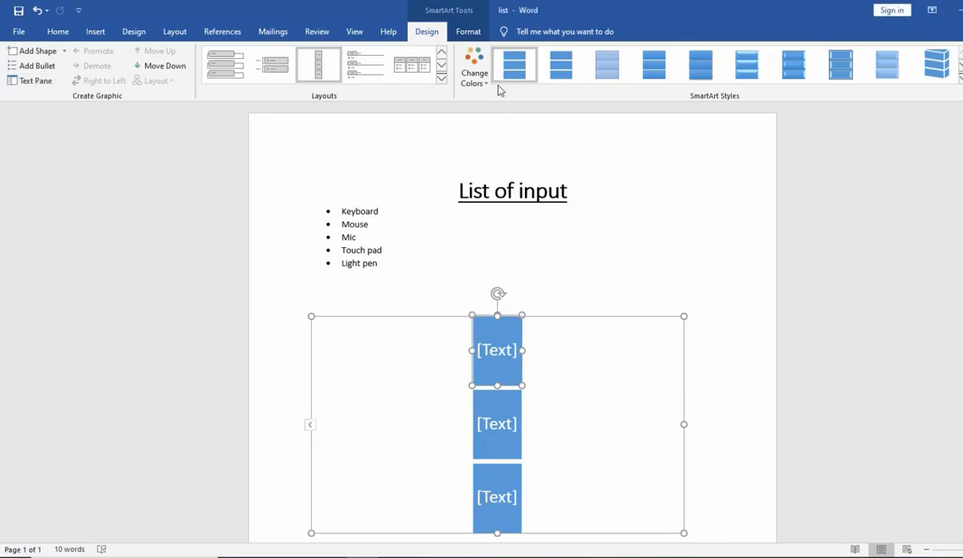
# - Label the three SmartArt boxes from top to bottom as keyboard, mouse and mic
pyautogui.click(498, 353)
pyautogui.write('key')
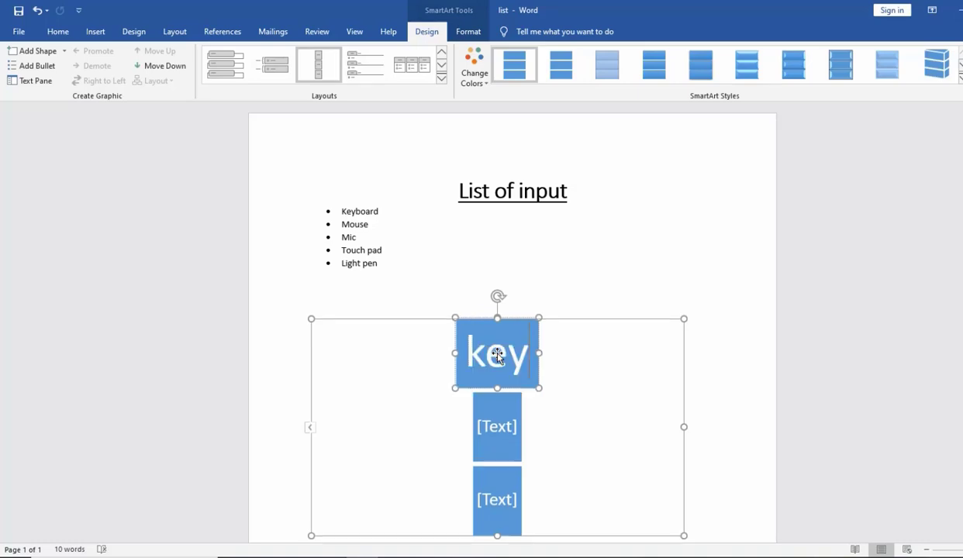
pyautogui.write('board')
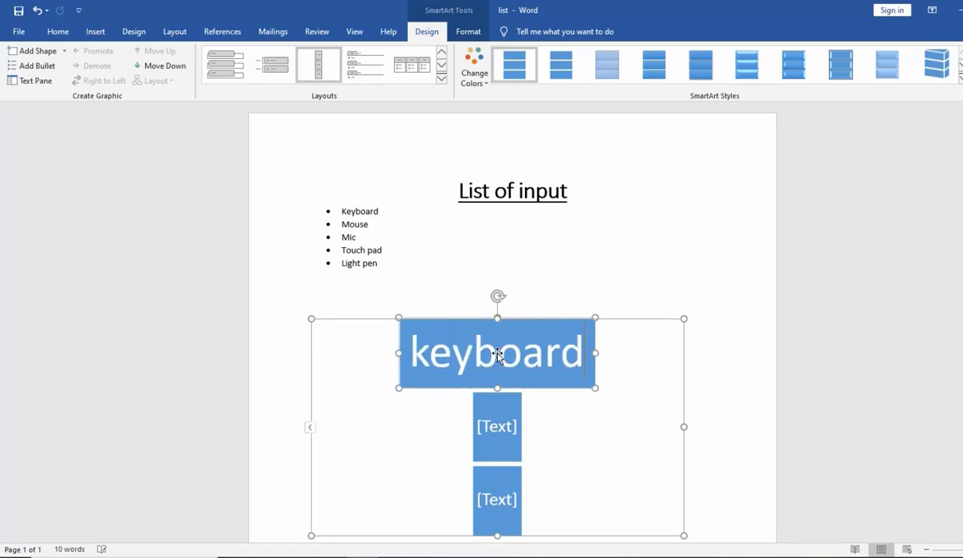
pyautogui.click(500, 436)
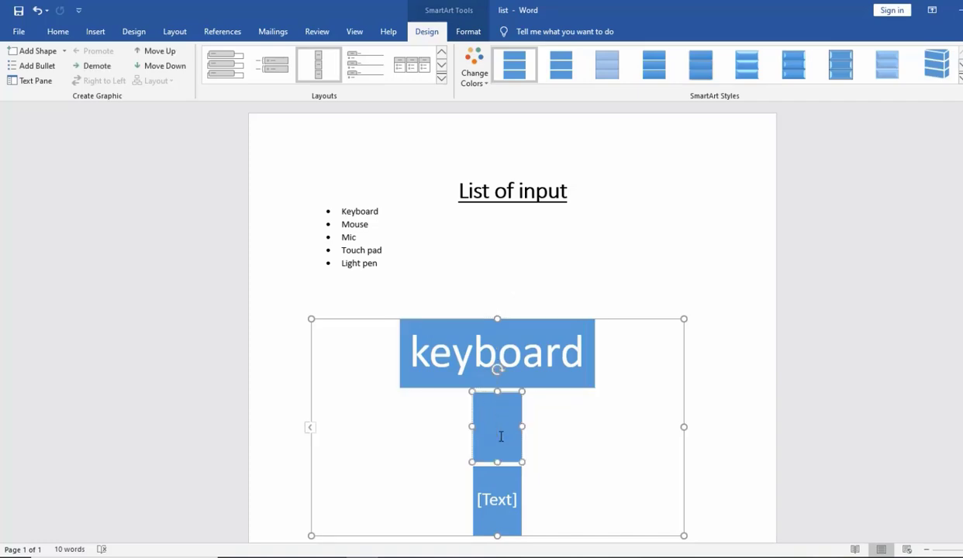
pyautogui.write('mouse')
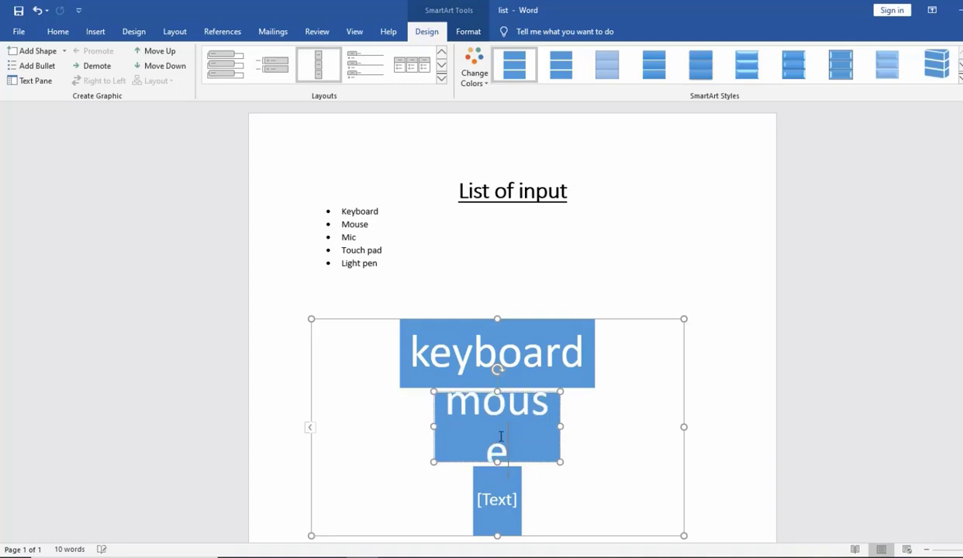
pyautogui.click(500, 496)
pyautogui.write('mi')
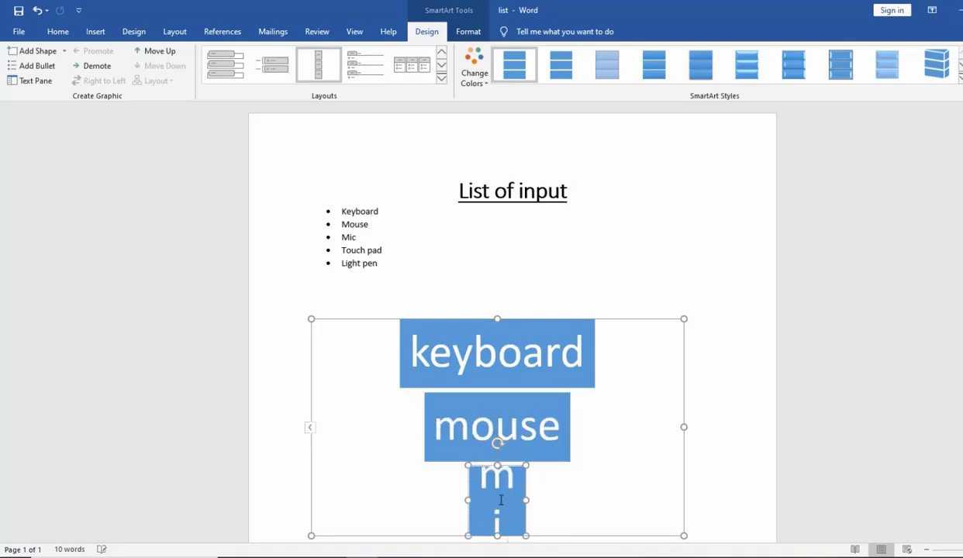
pyautogui.write('c')
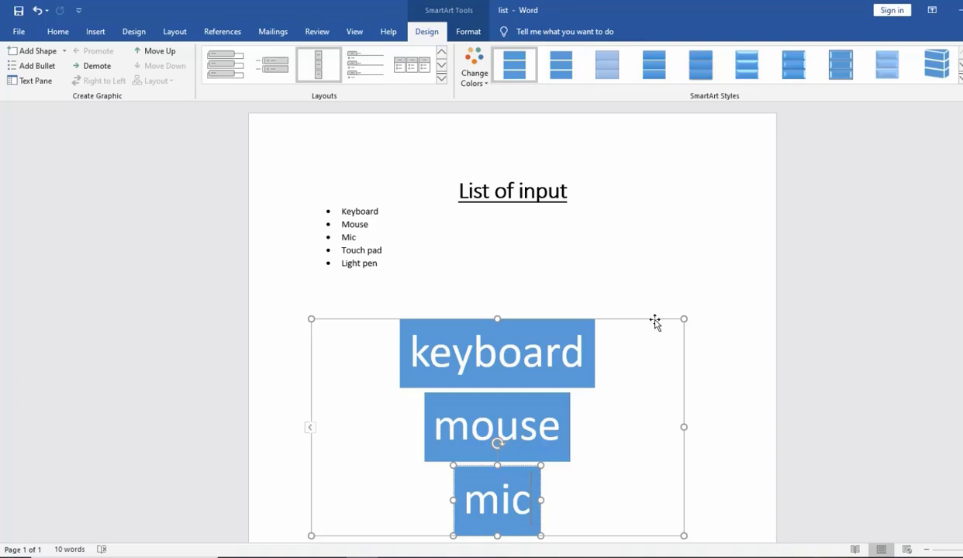
# - Select the keyboard box and open the SmartArt formatting options
pyautogui.moveTo(656, 322); pyautogui.dragTo(522, 367)
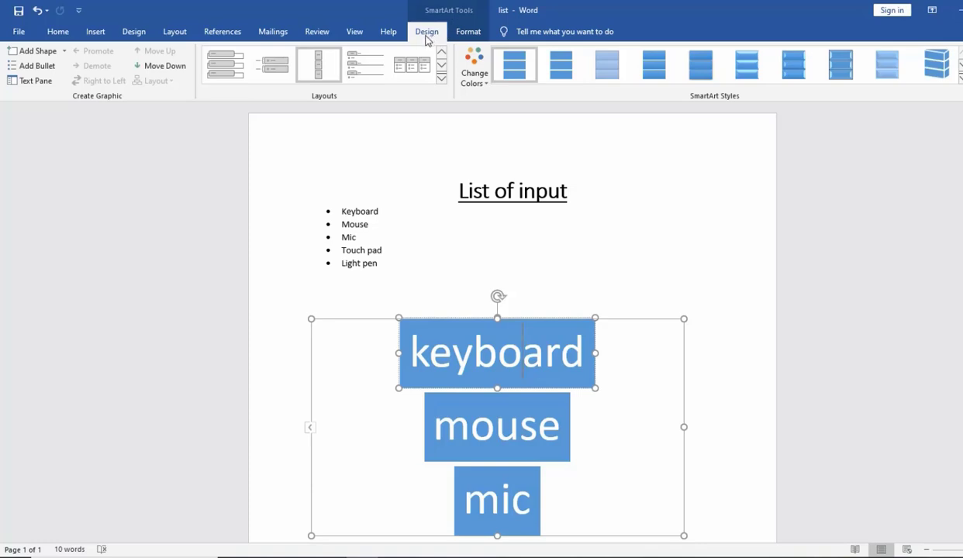
pyautogui.click(468, 33)
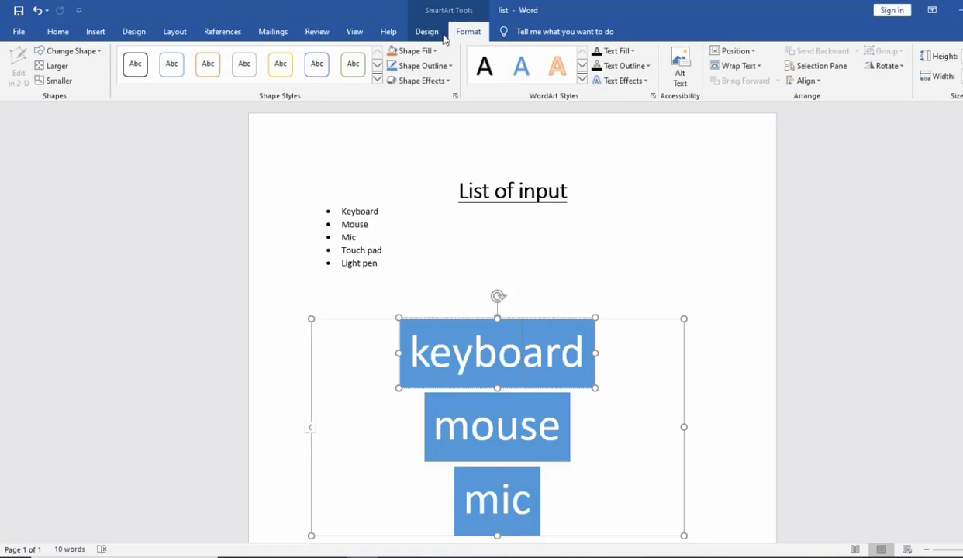
# - Add a shape below the keyboard box in the SmartArt and label it touch pad
pyautogui.click(428, 32)
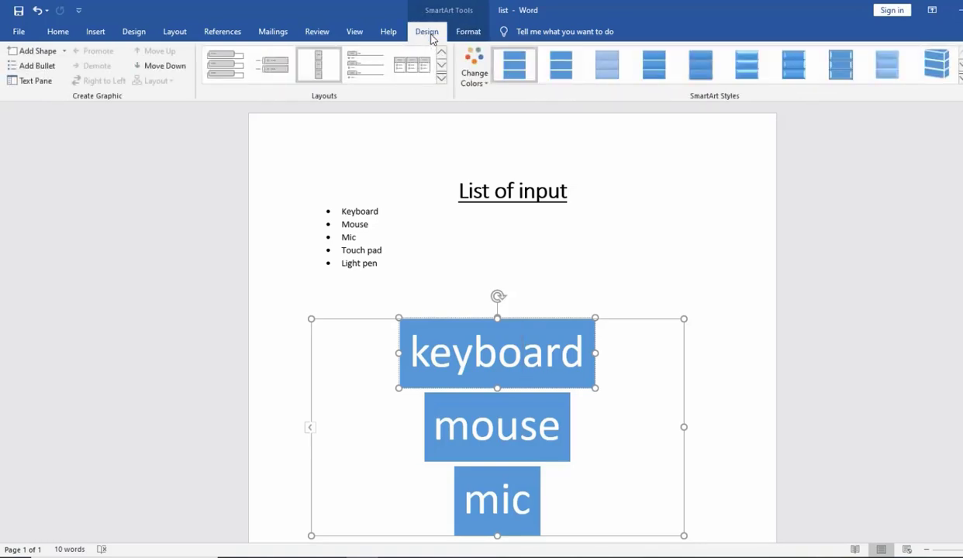
pyautogui.click(33, 52)
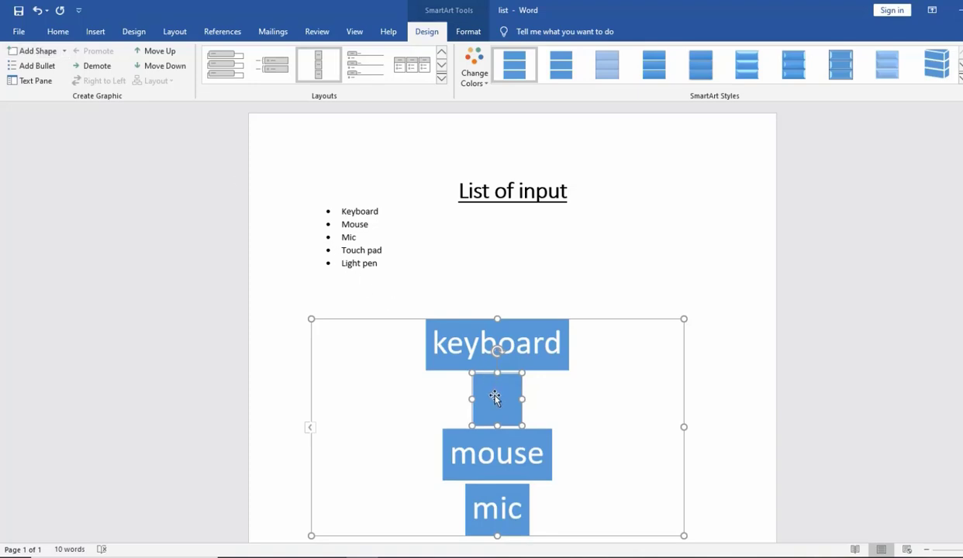
pyautogui.write('touch')
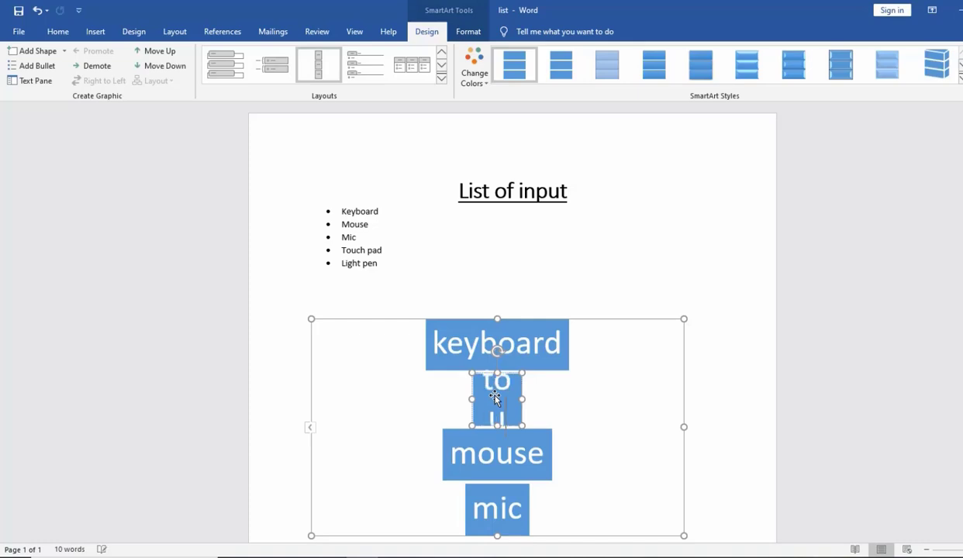
pyautogui.write(' pad')
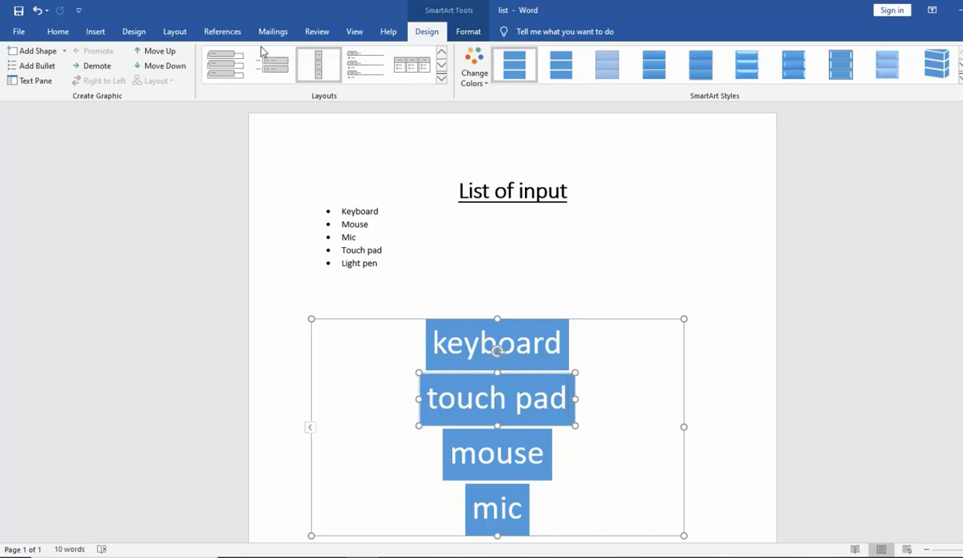
# - Add another shape below the touch pad box and label it light pen
pyautogui.click(45, 55)
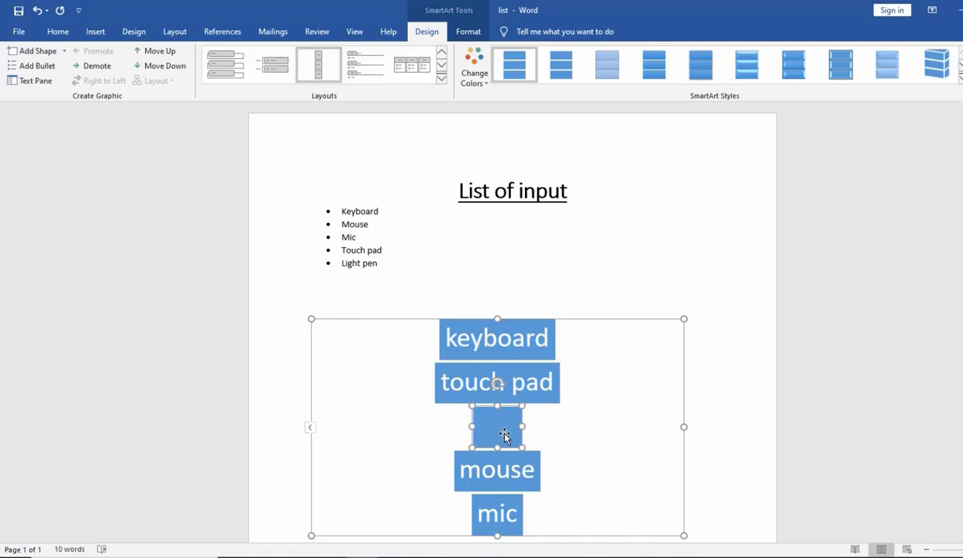
pyautogui.write('light')
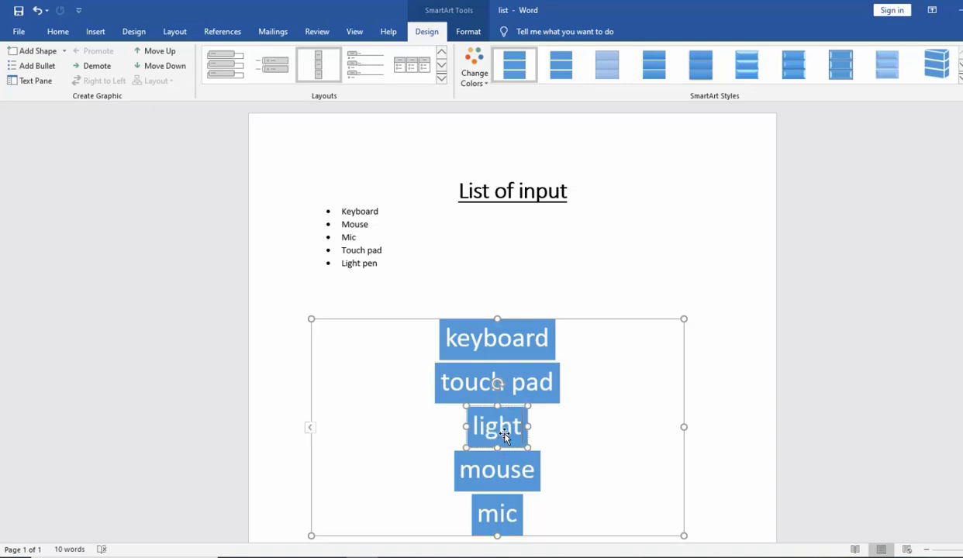
pyautogui.write(' pen')
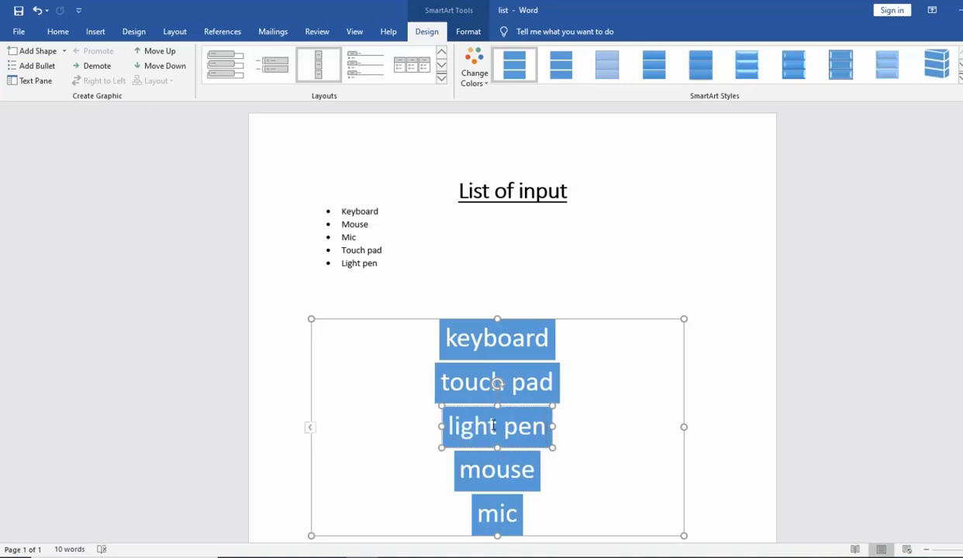
# - Show the SmartArt text pane and add a ram entry after mic
pyautogui.click(621, 325)
pyautogui.click(493, 380)
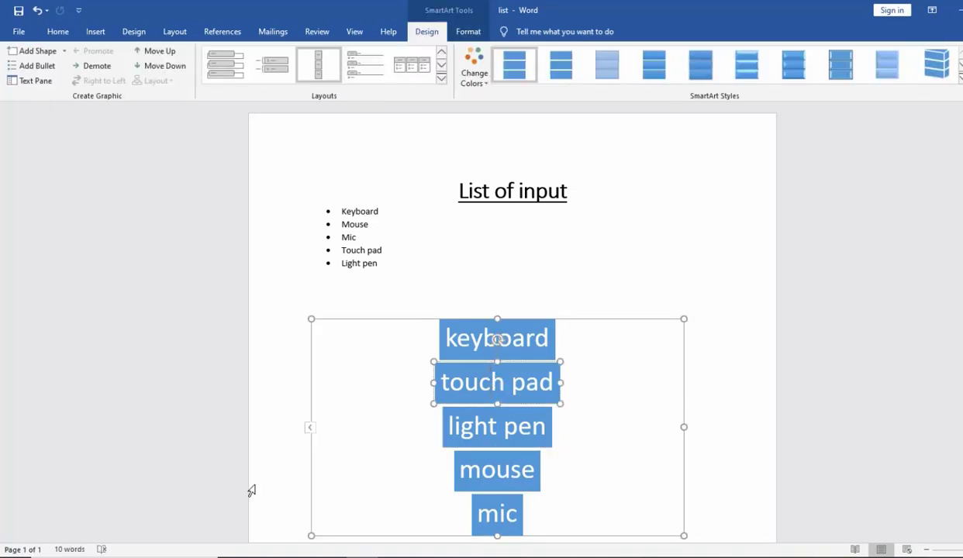
pyautogui.click(310, 429)
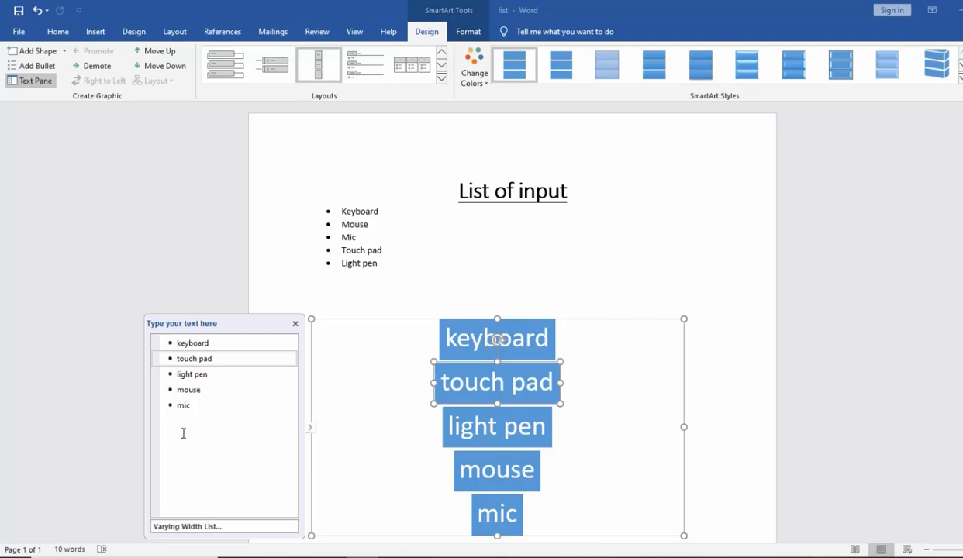
pyautogui.click(197, 409)
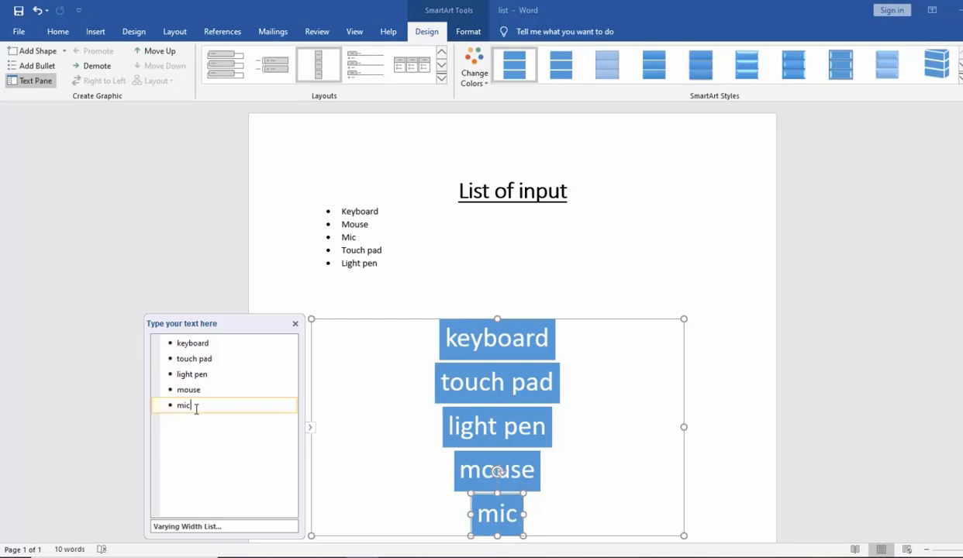
pyautogui.press('Return')
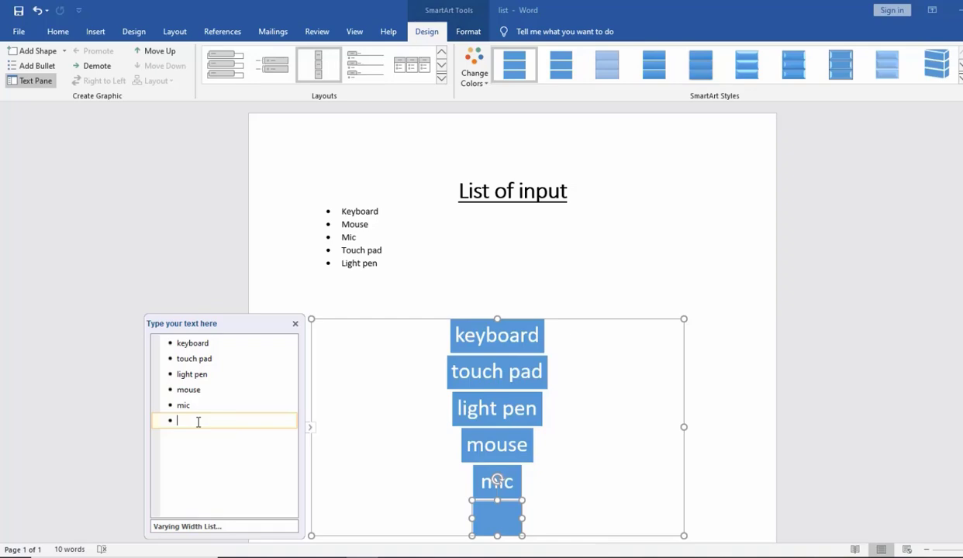
pyautogui.write('ram')
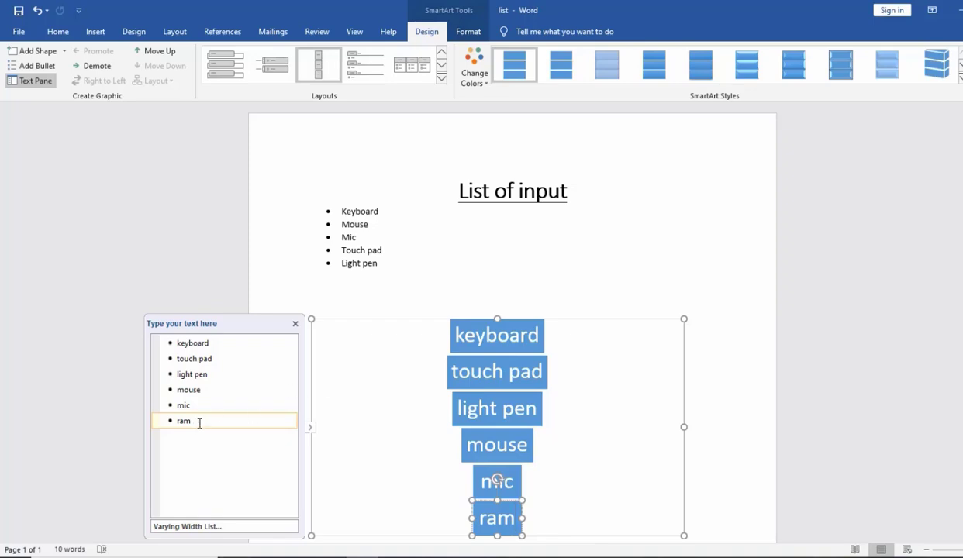
# - Remove the ram entry from the SmartArt list and hide the text pane
pyautogui.moveTo(198, 423); pyautogui.dragTo(178, 423)
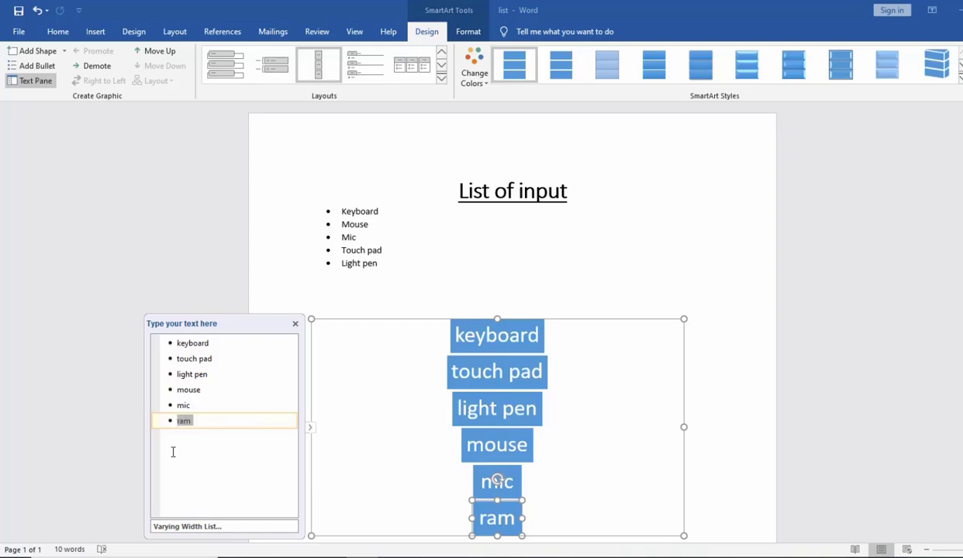
pyautogui.press('BackSpace')
pyautogui.press('BackSpace')
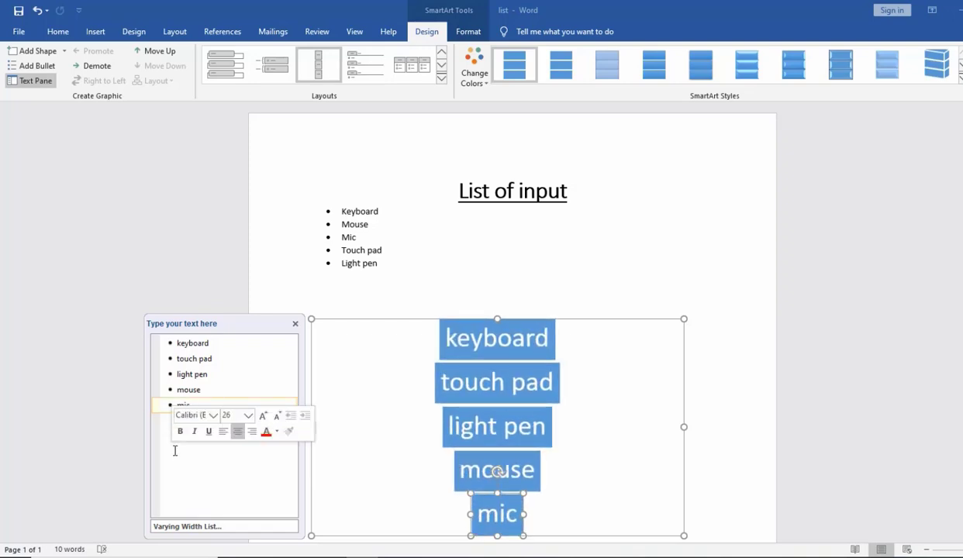
pyautogui.click(295, 325)
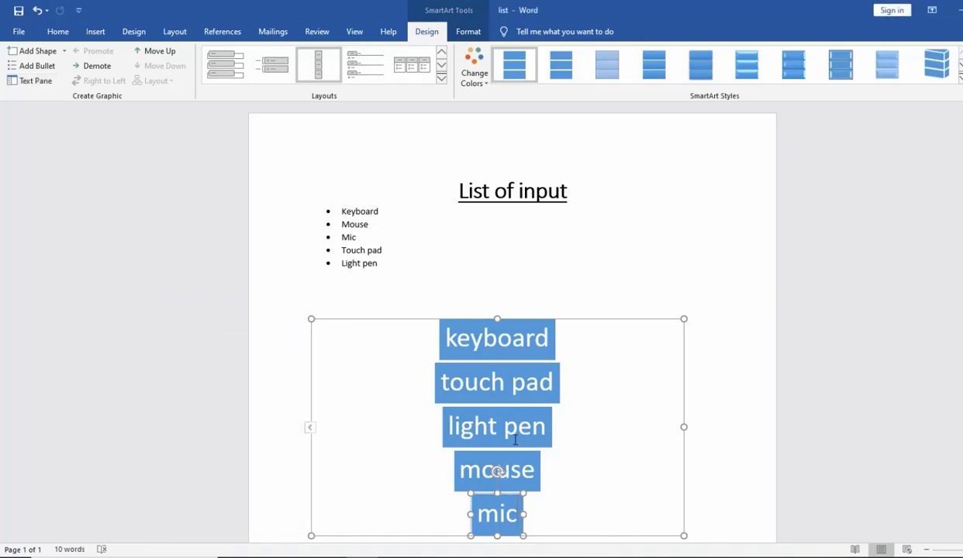
# - Add a bullet reading "usb key board" inside the keyboard box
pyautogui.click(549, 339)
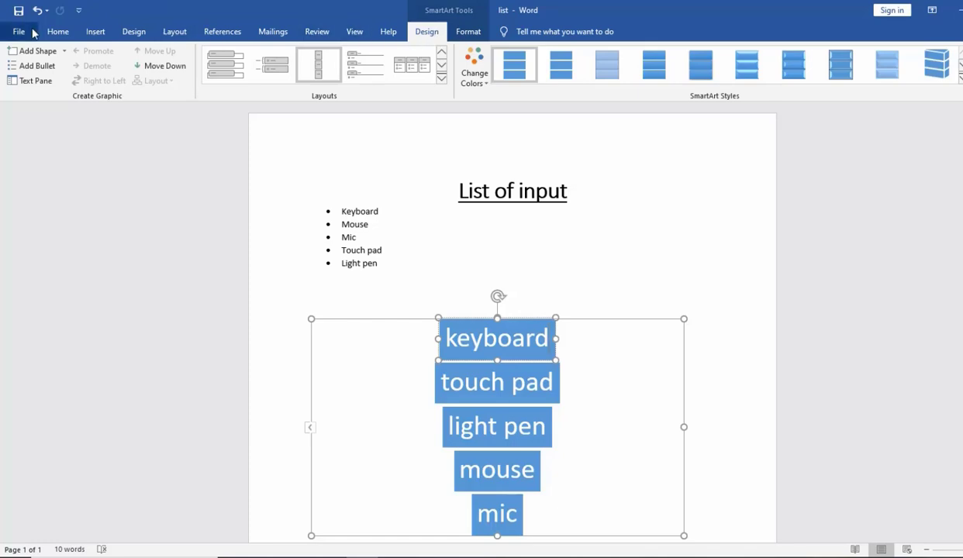
pyautogui.click(29, 70)
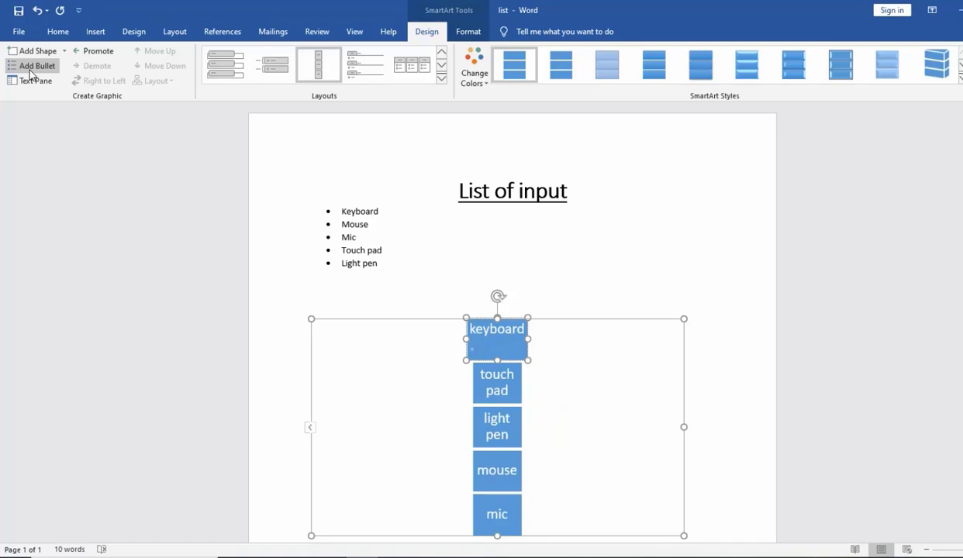
pyautogui.write('usb key bo')
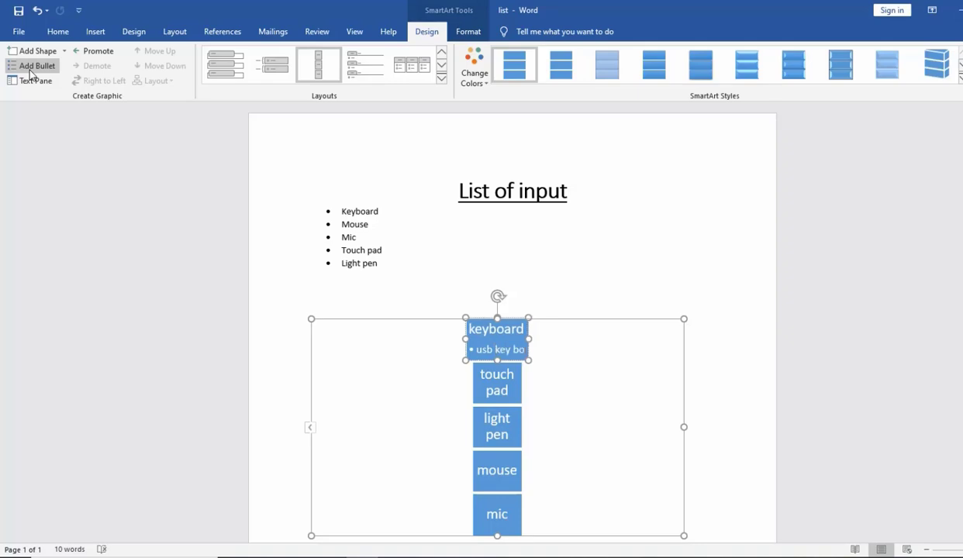
pyautogui.write('ard')
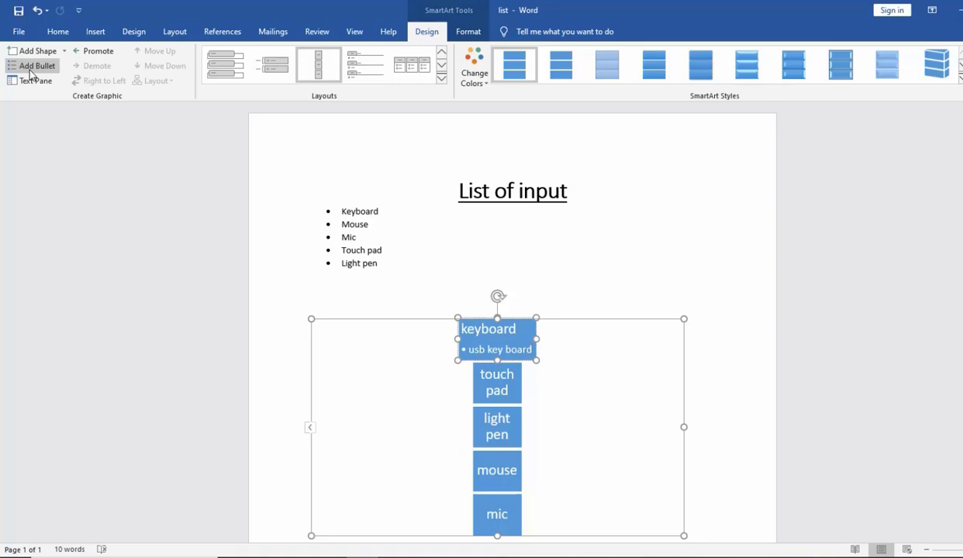
# - Add a second bullet reading "rgb kwy boRD" inside the keyboard box
pyautogui.click(31, 72)
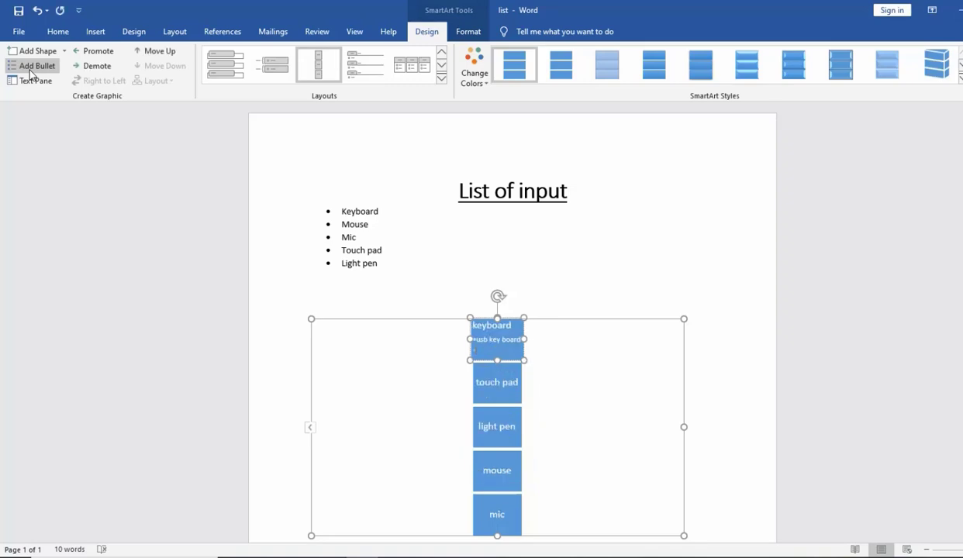
pyautogui.write('rgb kwy boRD')
# - Show the SmartArt text pane and delete both bullets under keyboard
pyautogui.click(311, 429)
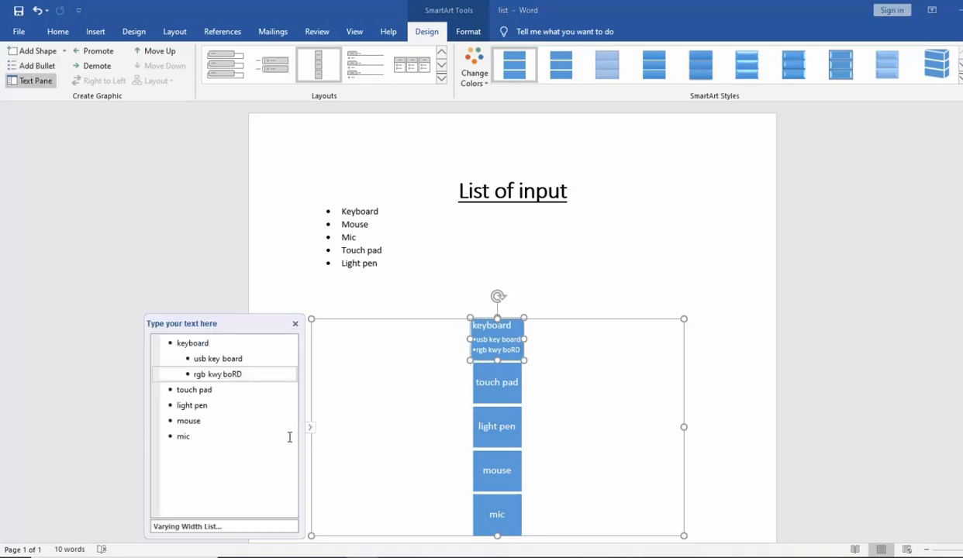
pyautogui.moveTo(245, 374); pyautogui.dragTo(192, 360)
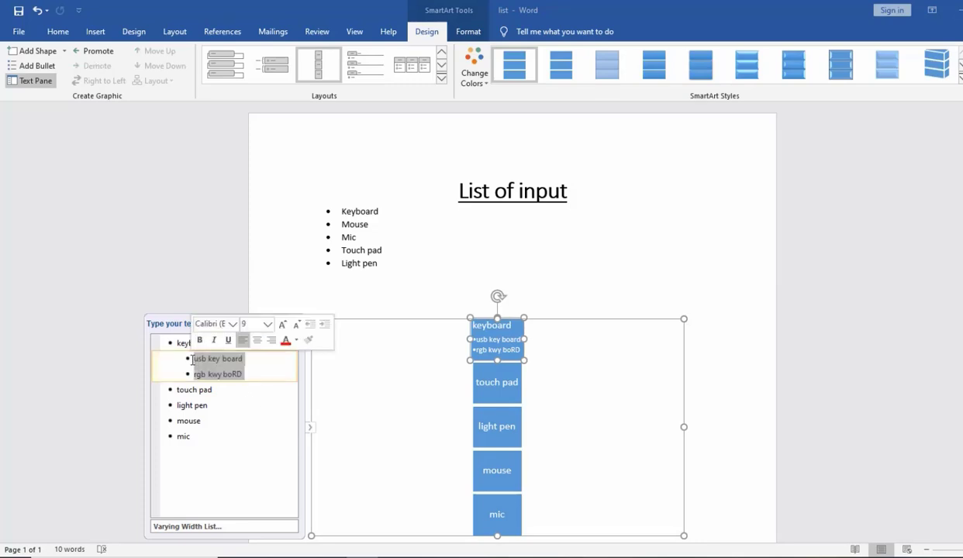
pyautogui.press('Delete')
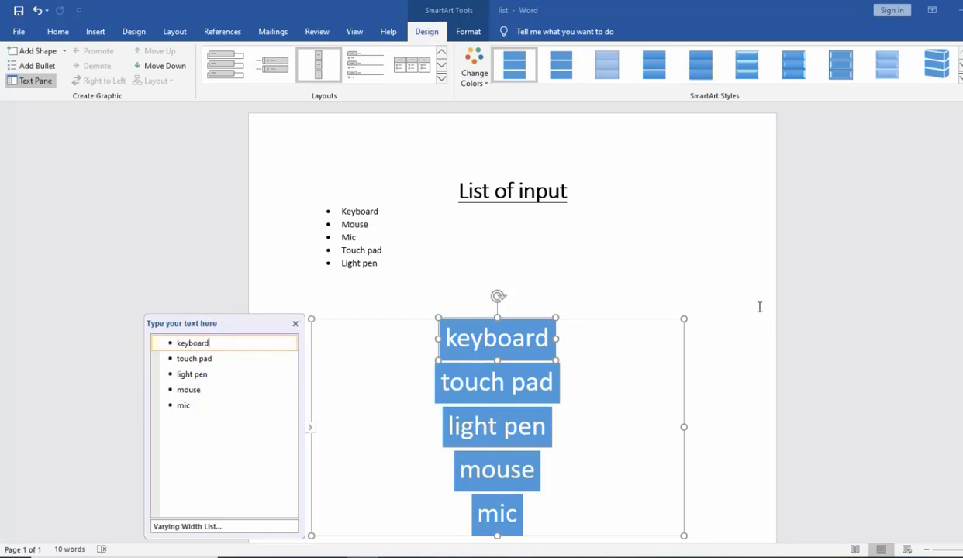
# - Demote the touch pad entry to a bullet under keyboard and promote it back to its own box
pyautogui.click(516, 382)
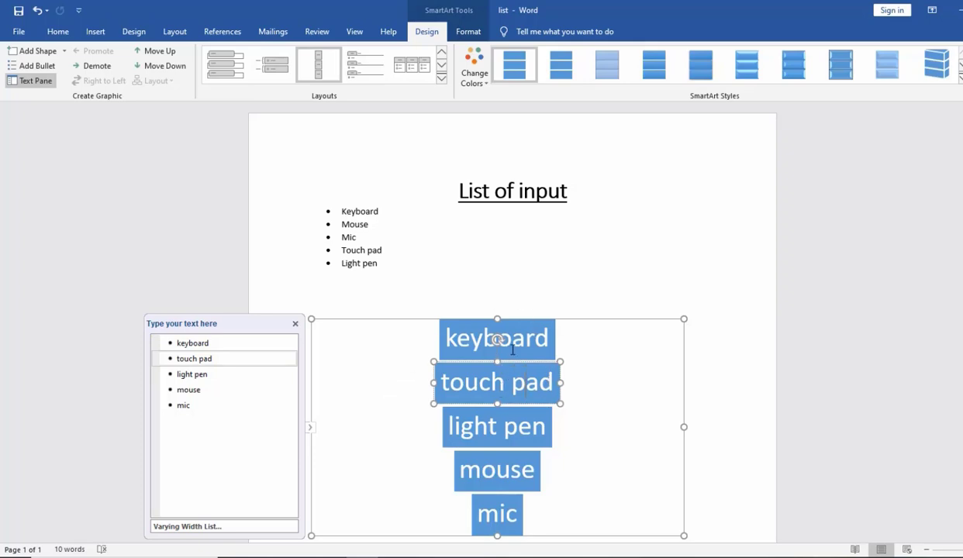
pyautogui.click(529, 391)
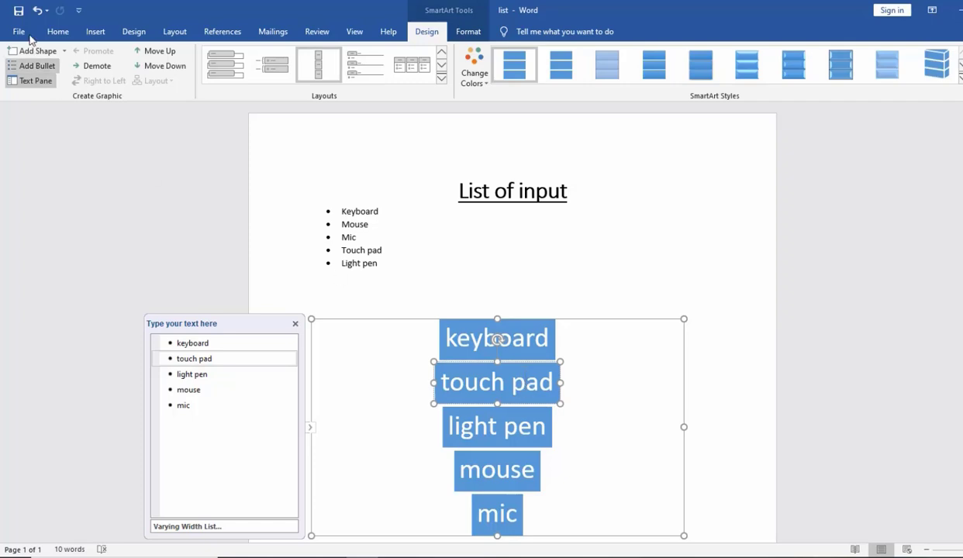
pyautogui.click(95, 67)
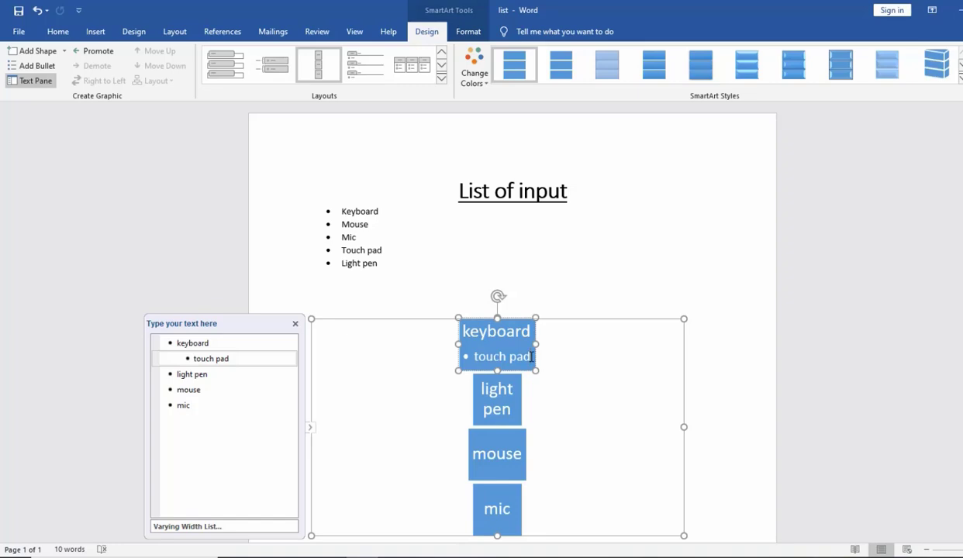
pyautogui.click(91, 51)
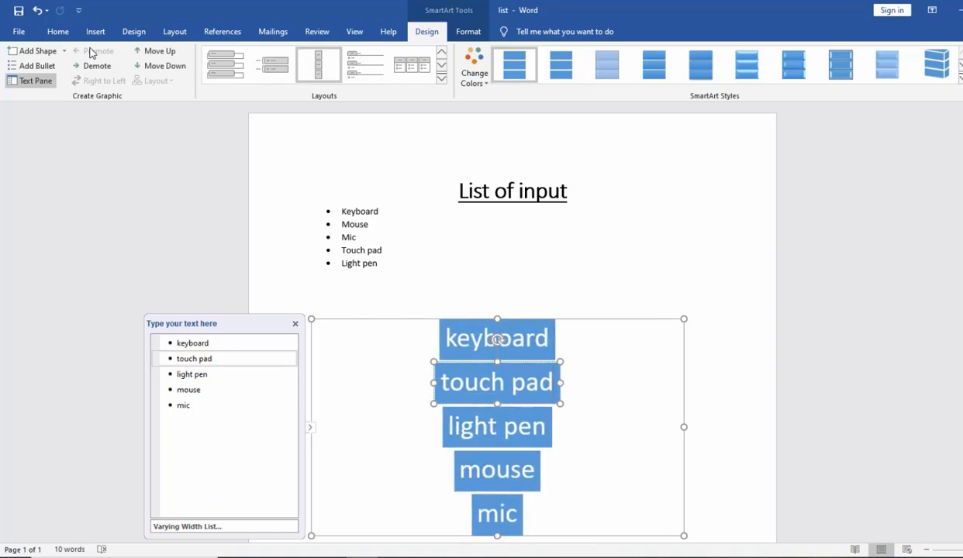
# - Move the mouse box up two places so it sits directly below keyboard
pyautogui.click(511, 479)
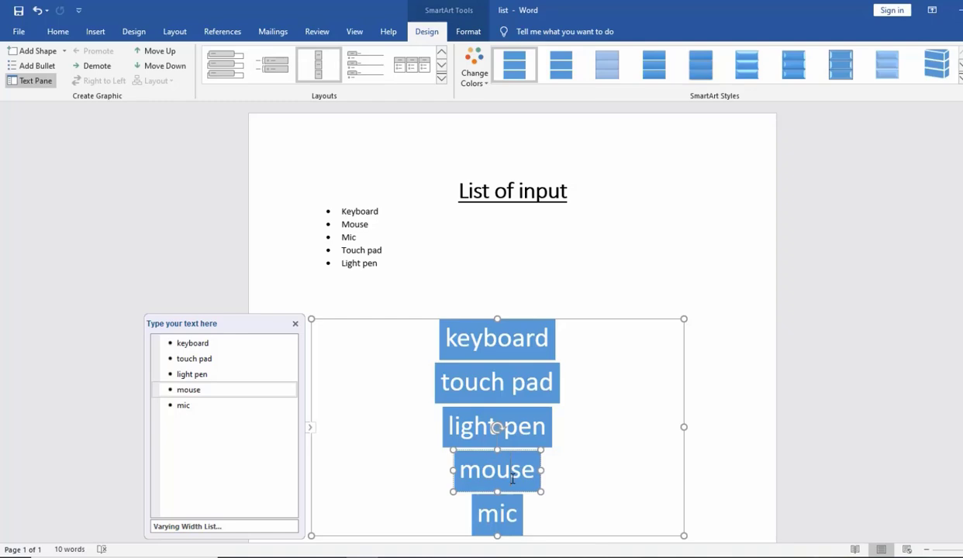
pyautogui.click(154, 51)
pyautogui.click(154, 51)
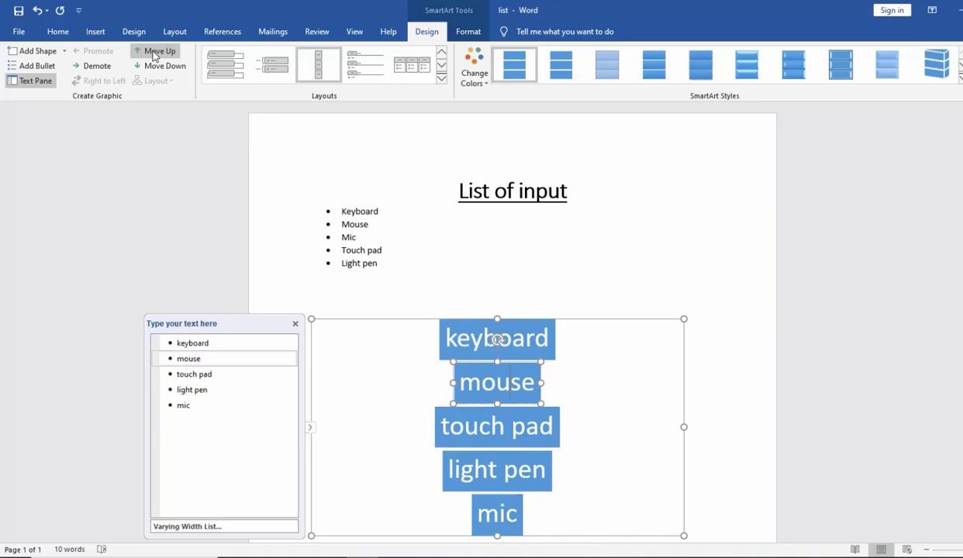
# - Move the light pen box down below mic and hide the SmartArt text pane
pyautogui.click(507, 471)
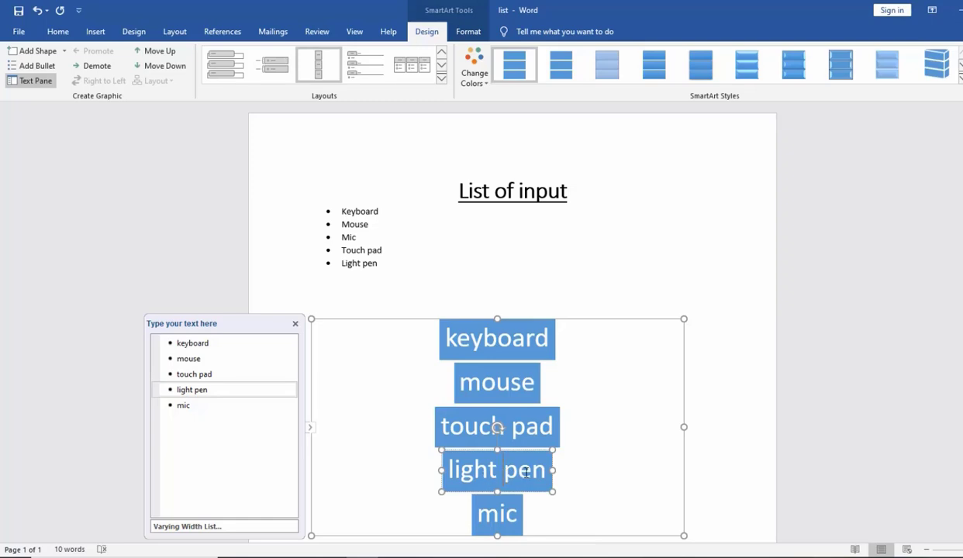
pyautogui.click(165, 69)
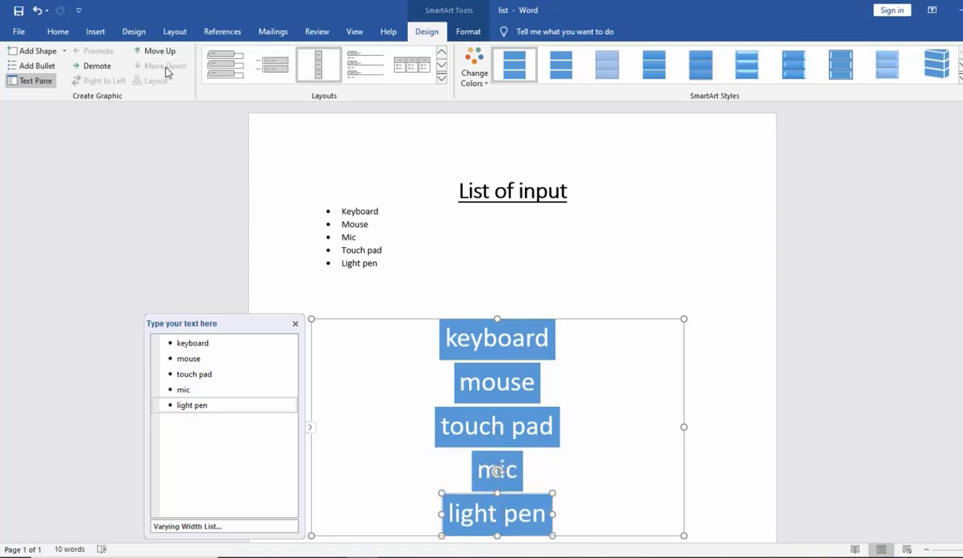
pyautogui.click(310, 430)
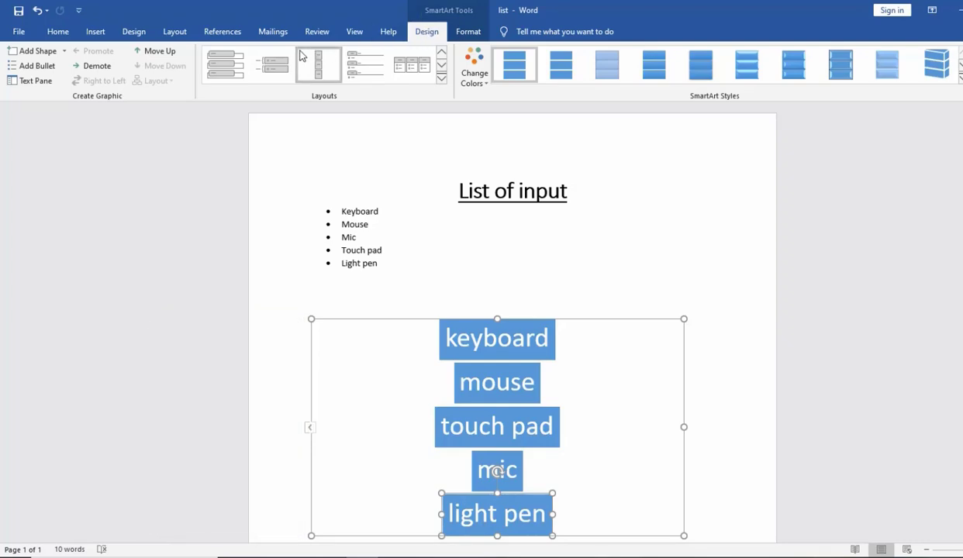
# - Try two other list layouts on the SmartArt, starting with the one that has a line beside each box
pyautogui.click(441, 77)
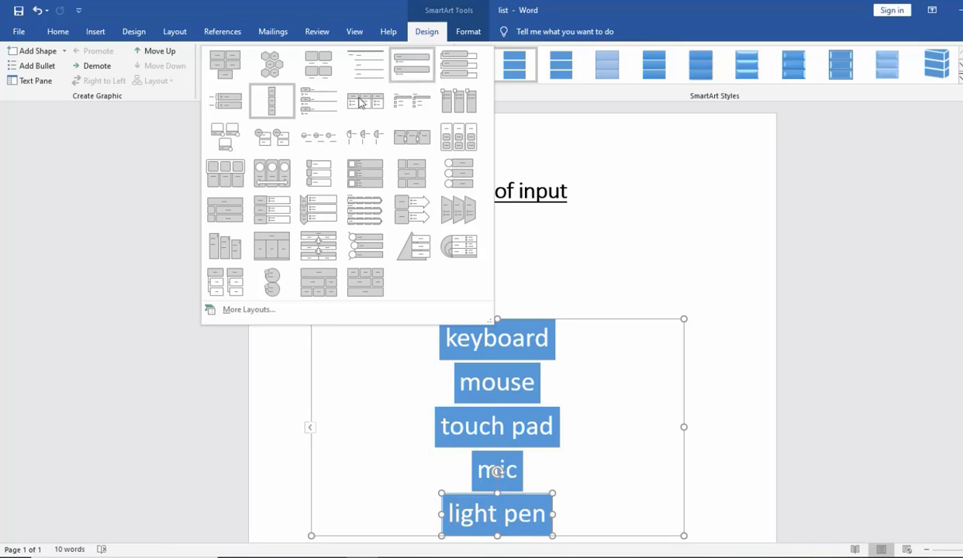
pyautogui.click(317, 109)
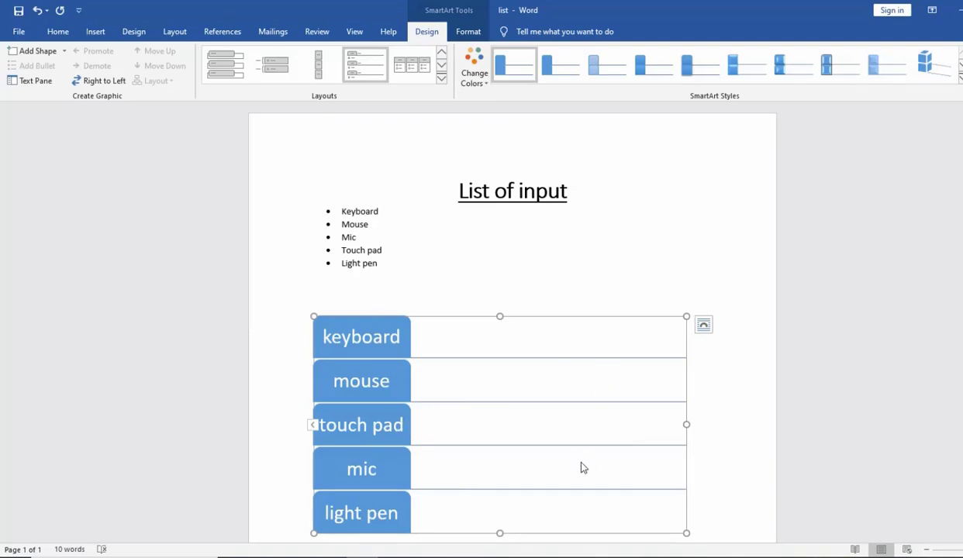
pyautogui.click(273, 69)
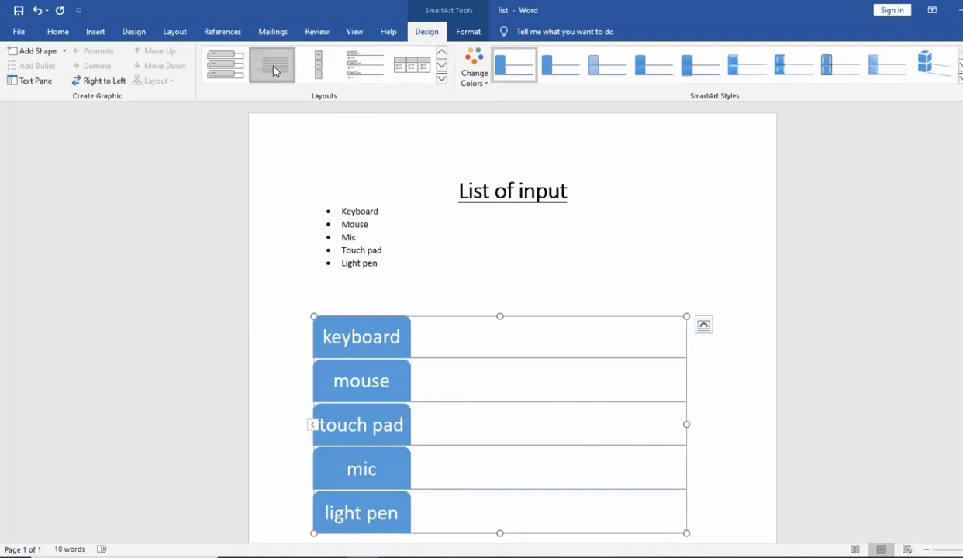
# - Change the SmartArt to the list layout with a picture placeholder beside each device name
pyautogui.click(442, 79)
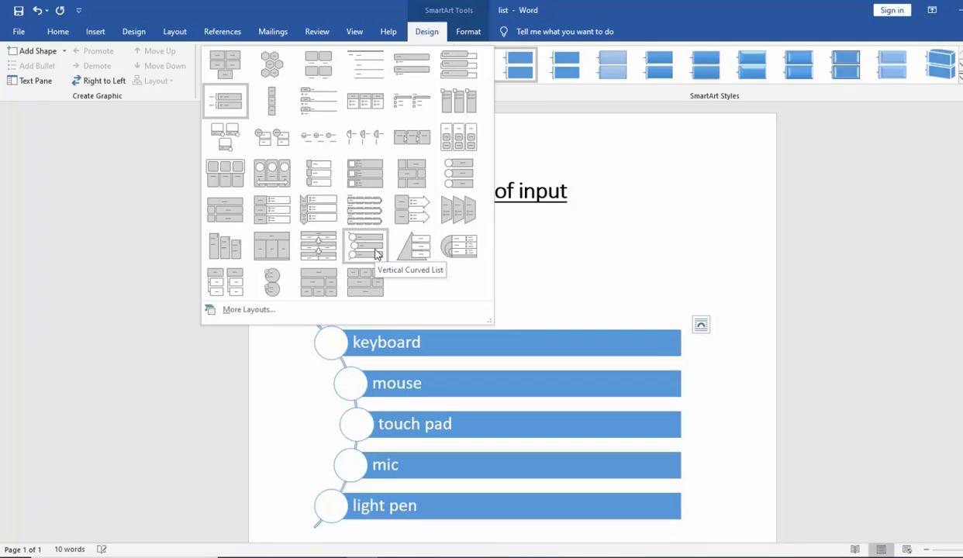
pyautogui.click(312, 183)
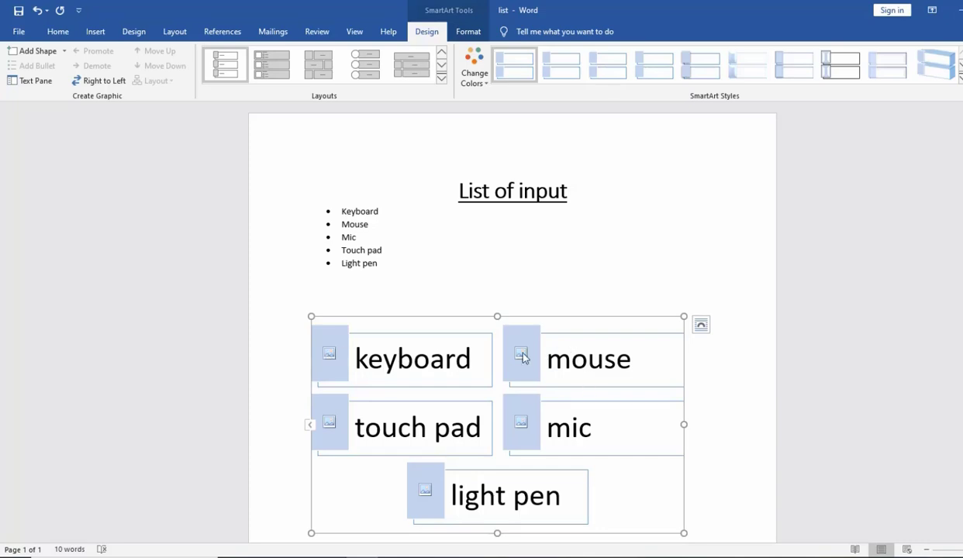
# - Insert the keyboard image from the smartart folder on the Desktop into the keyboard item's picture placeholder
pyautogui.click(330, 355)
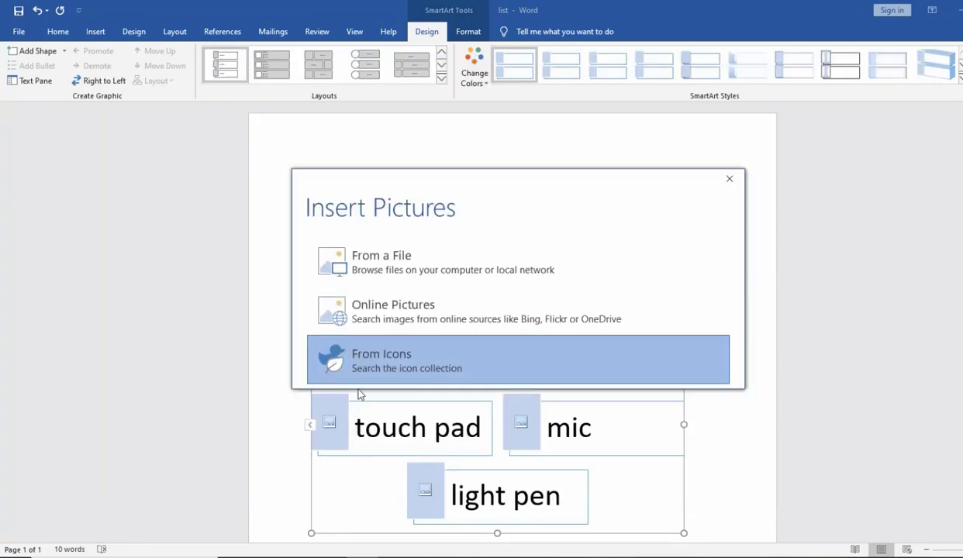
pyautogui.click(412, 271)
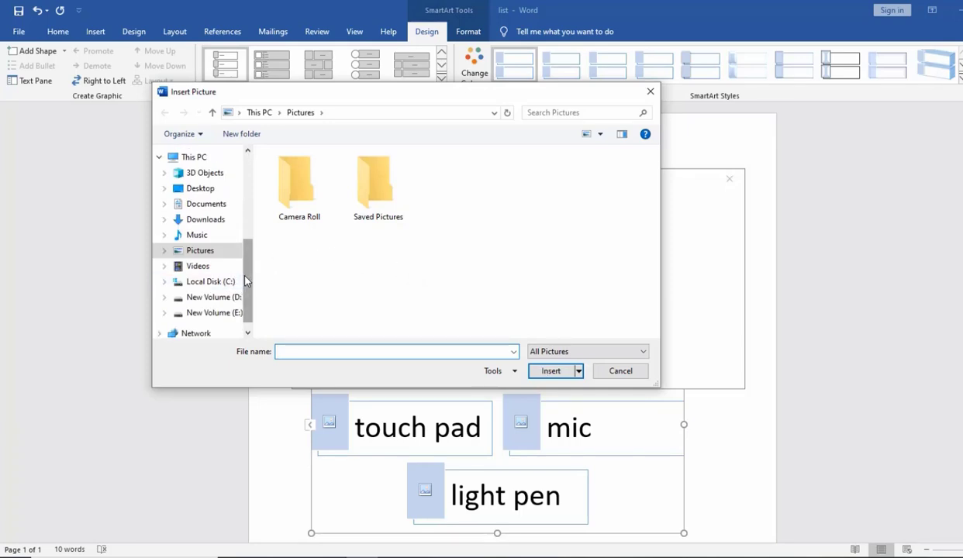
pyautogui.moveTo(244, 276); pyautogui.dragTo(245, 176)
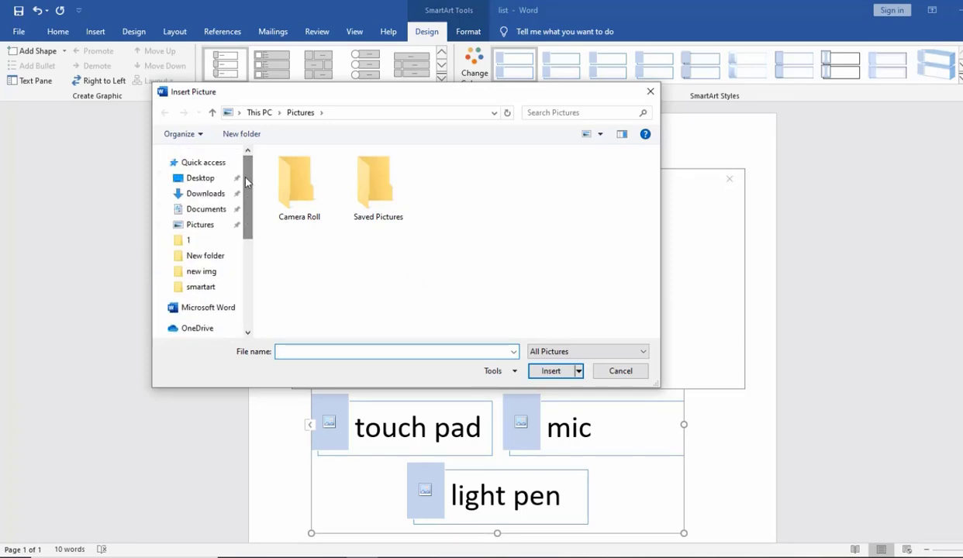
pyautogui.click(201, 179)
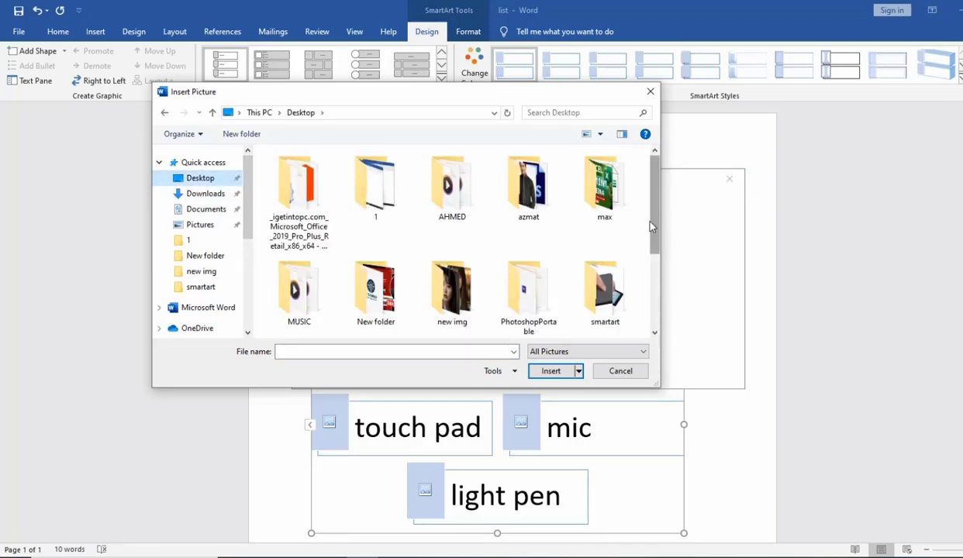
pyautogui.click(609, 288)
pyautogui.doubleClick(607, 289)
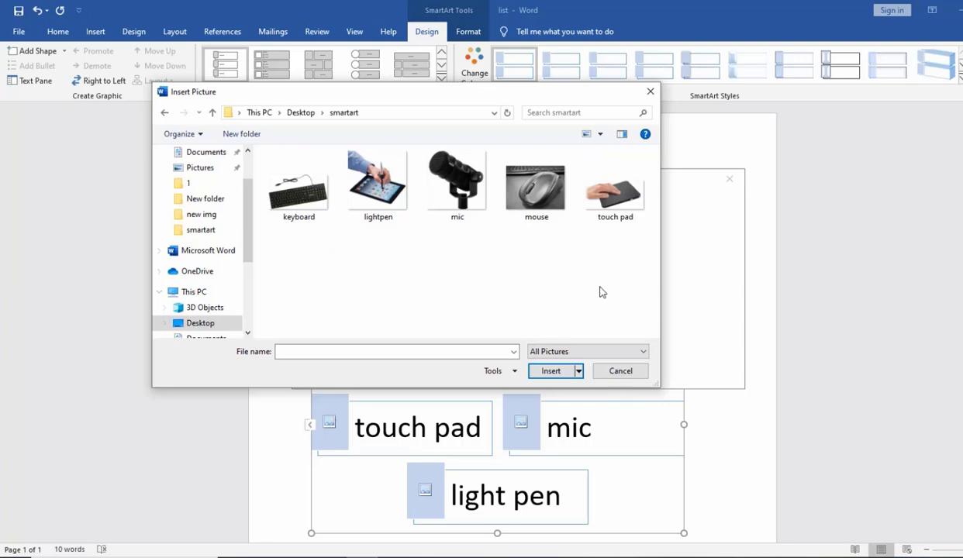
pyautogui.click(301, 214)
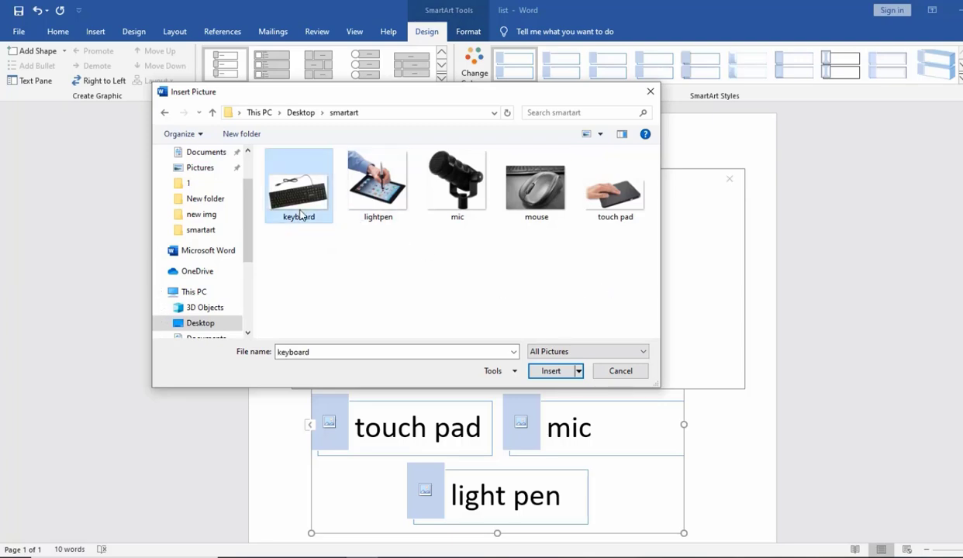
pyautogui.click(550, 371)
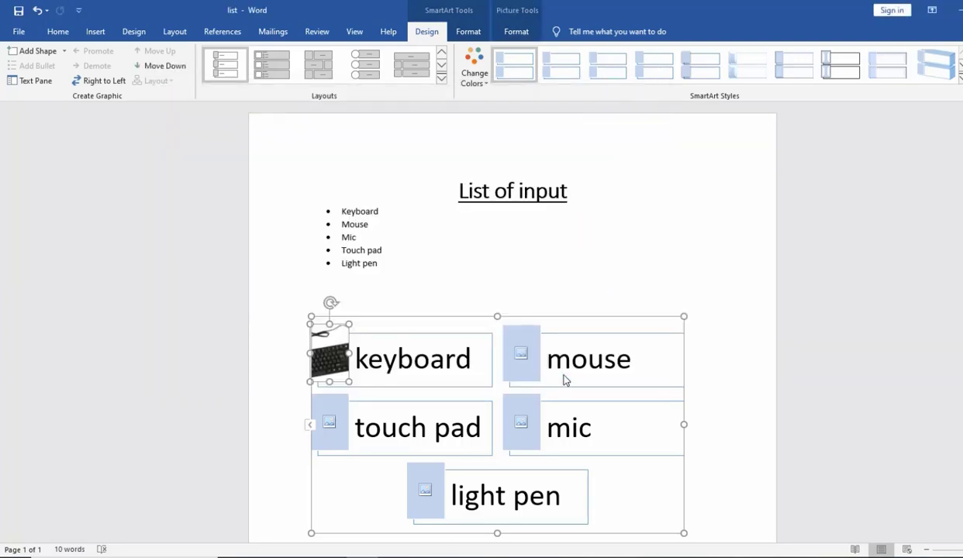
# - Fill the mouse, touch pad, mic and light pen placeholders with their matching images from the smartart folder
pyautogui.click(520, 354)
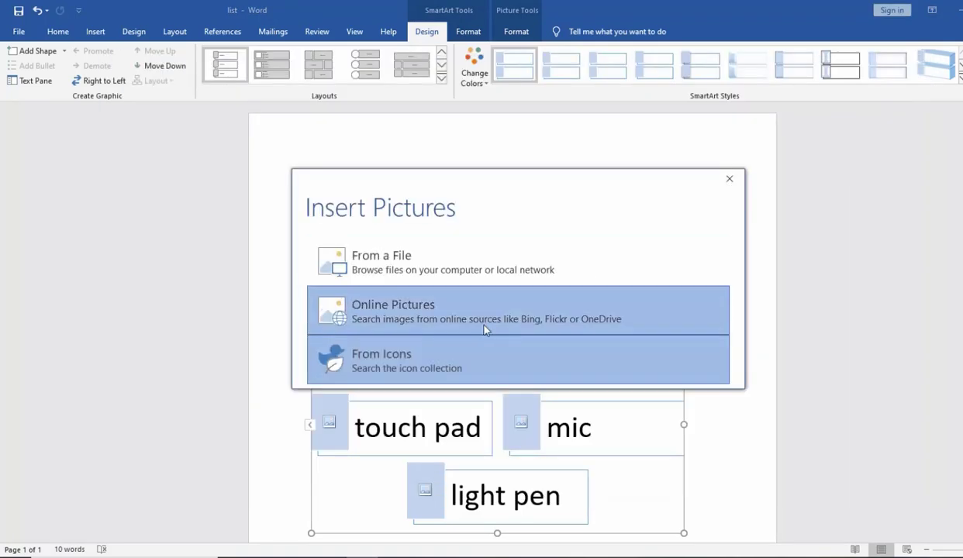
pyautogui.click(476, 271)
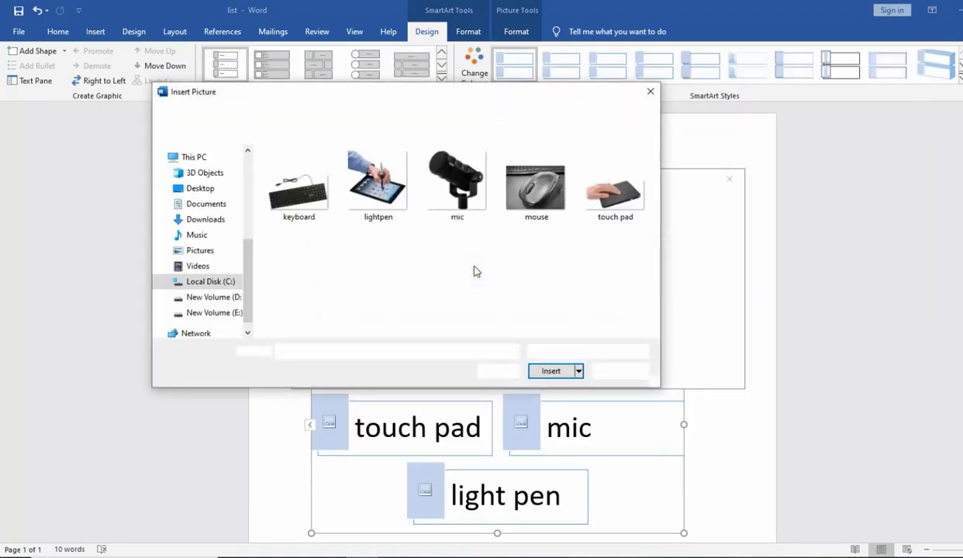
pyautogui.moveTo(469, 95); pyautogui.dragTo(704, 55)
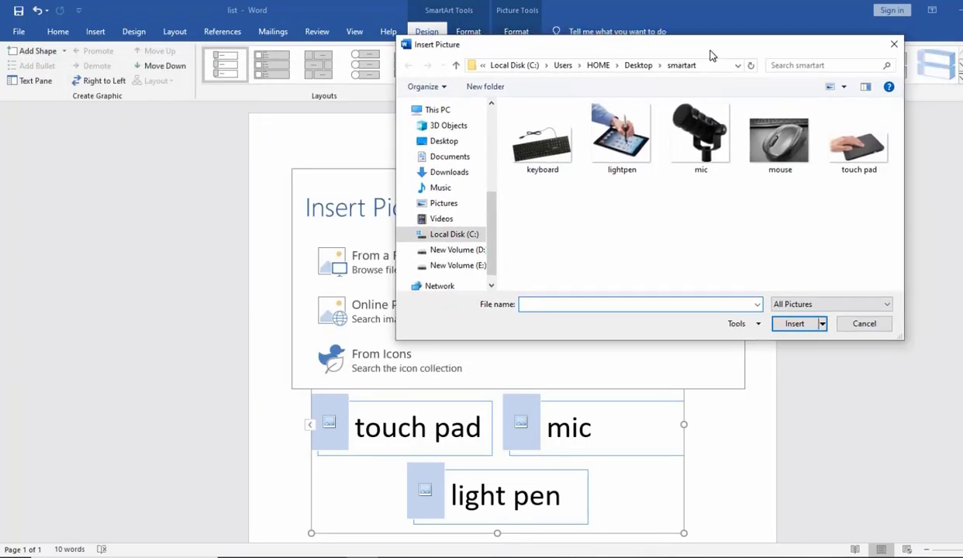
pyautogui.click(614, 139)
pyautogui.click(786, 324)
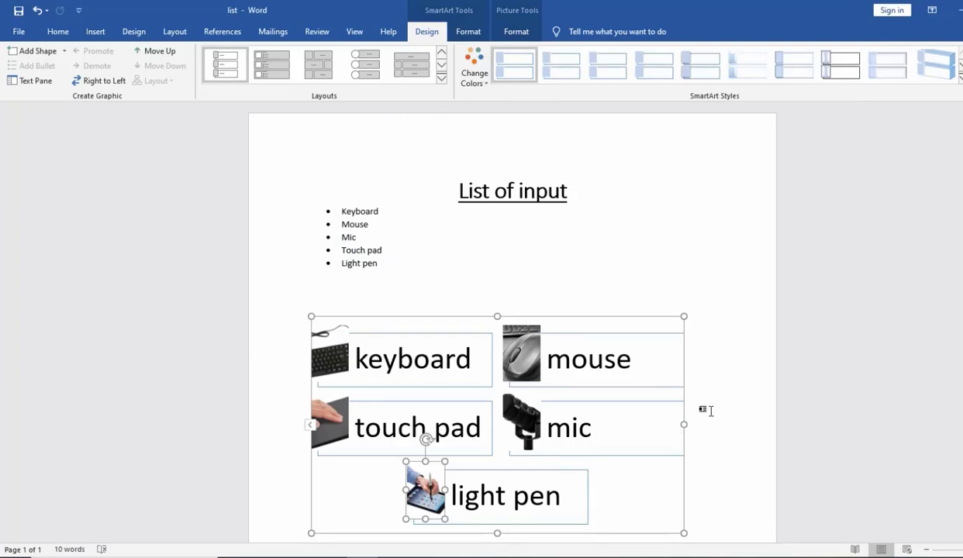
# - Recolor the SmartArt with the third Colorful option, apply the last 3-D style, and deselect the graphic
pyautogui.click(484, 85)
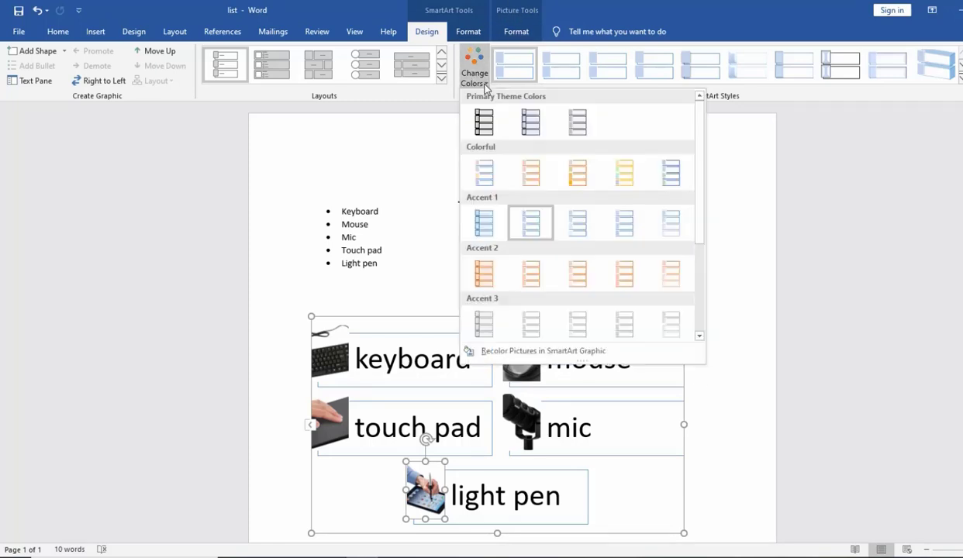
pyautogui.click(585, 177)
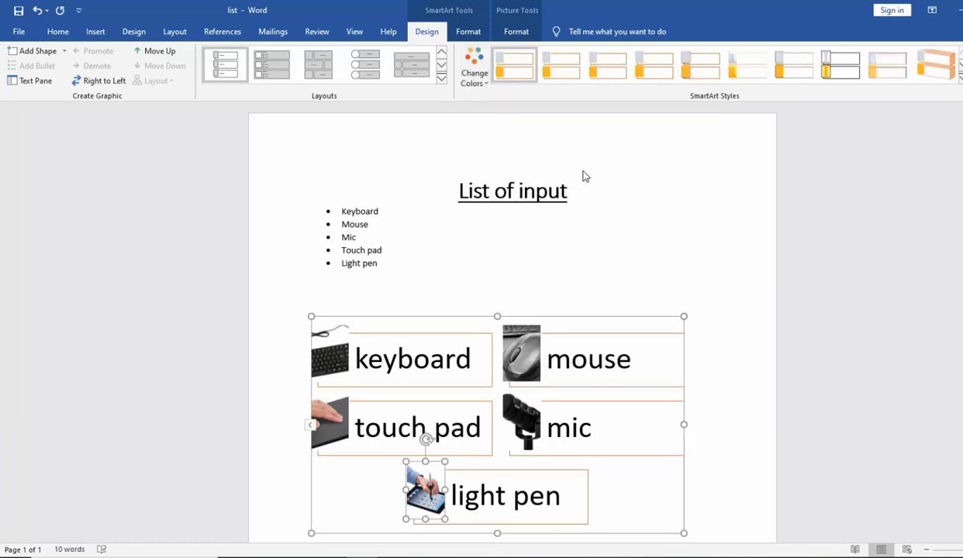
pyautogui.click(961, 78)
pyautogui.click(962, 83)
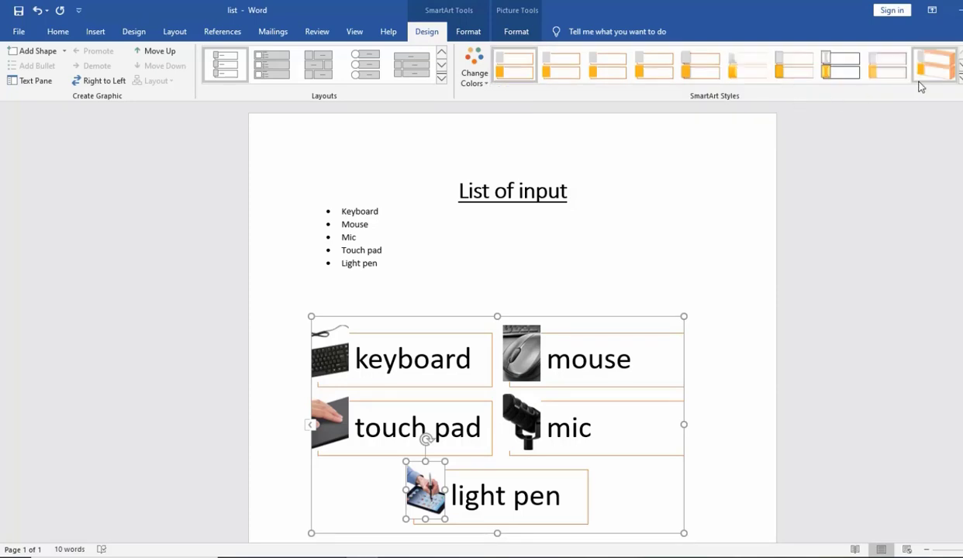
pyautogui.click(961, 84)
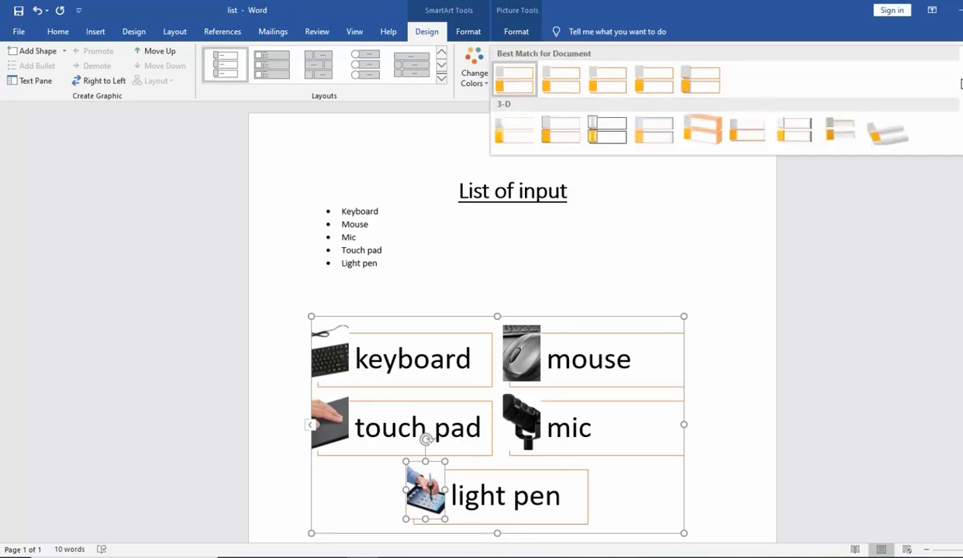
pyautogui.click(890, 134)
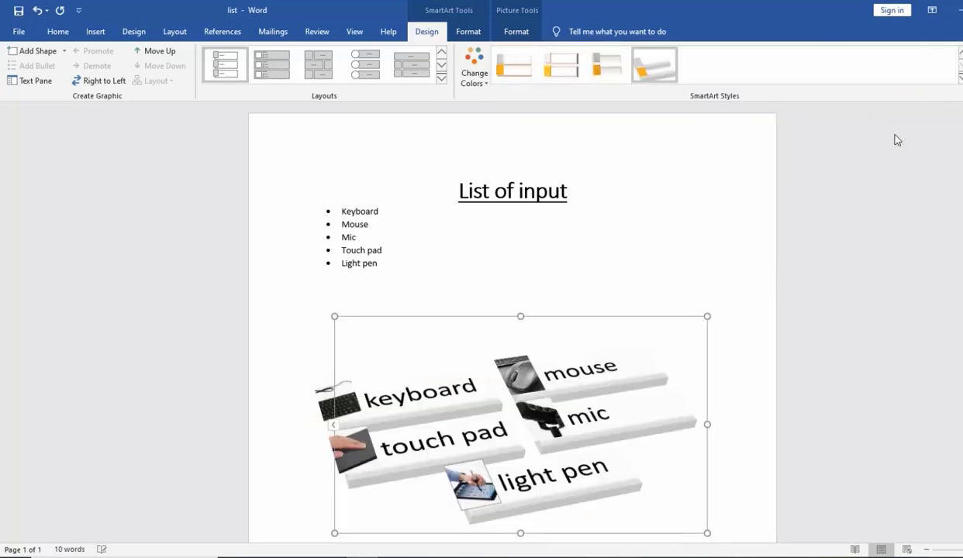
pyautogui.click(649, 187)
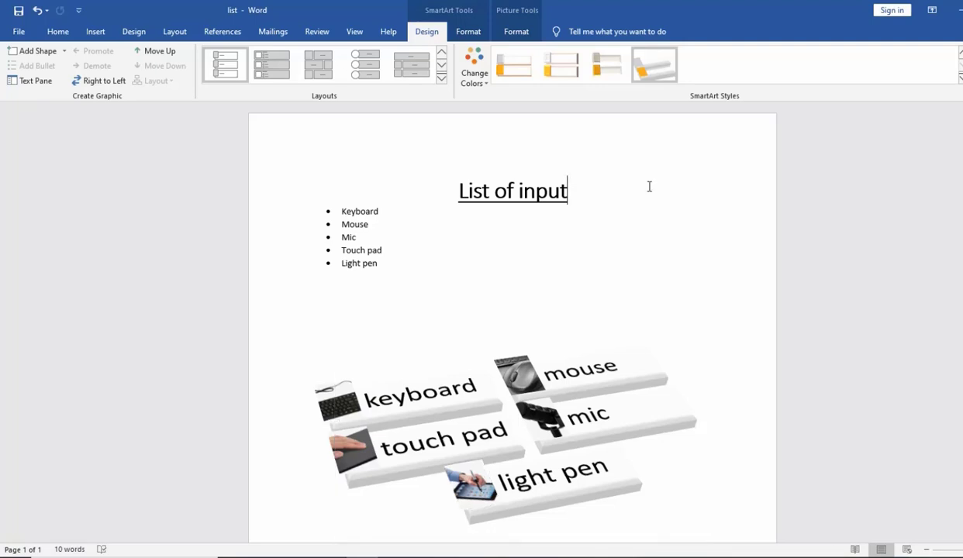